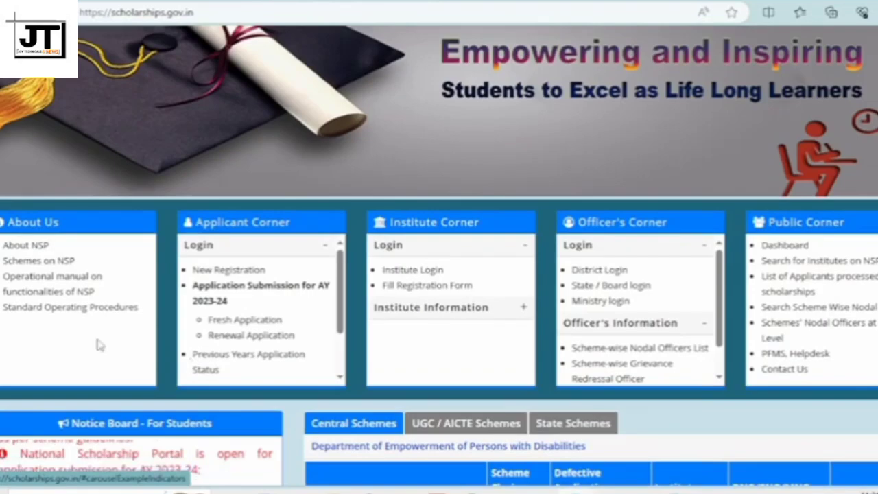
Switch the scheme table to State Schemes and look over the first Assam scheme rows.
scroll(257, 340, "down", 1)
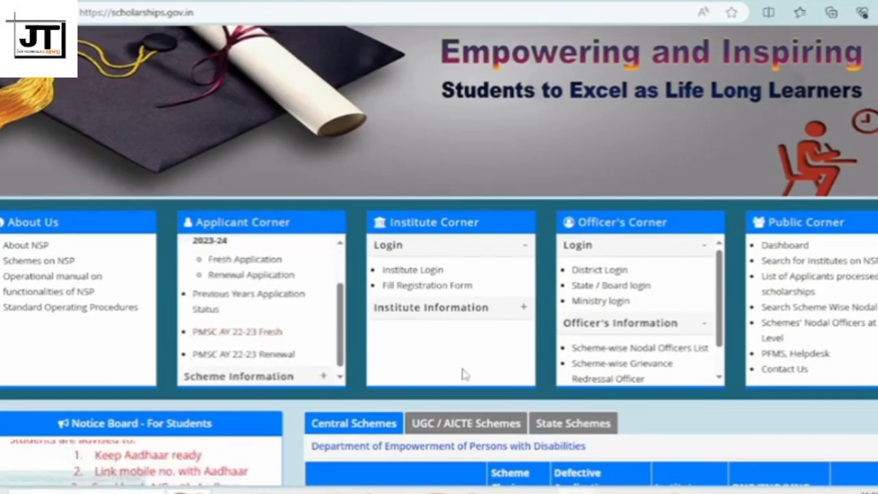
scroll(462, 373, "down", 5)
scroll(462, 373, "up", 7)
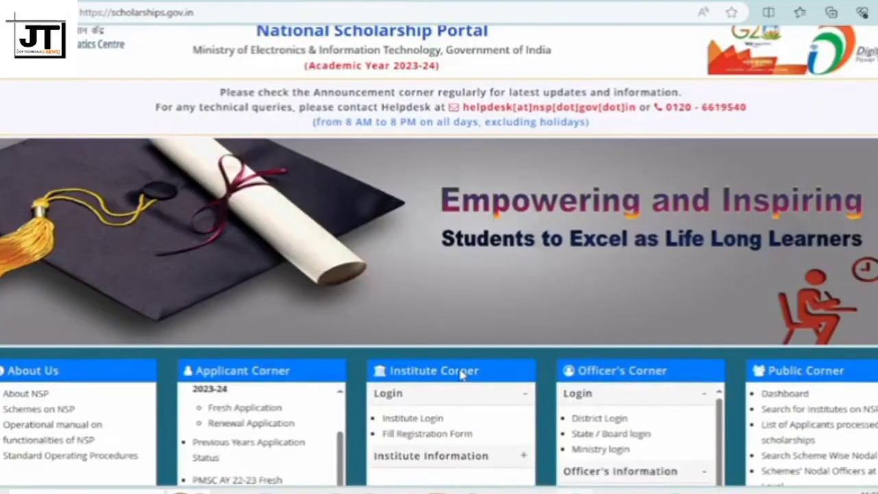
scroll(462, 374, "up", 1)
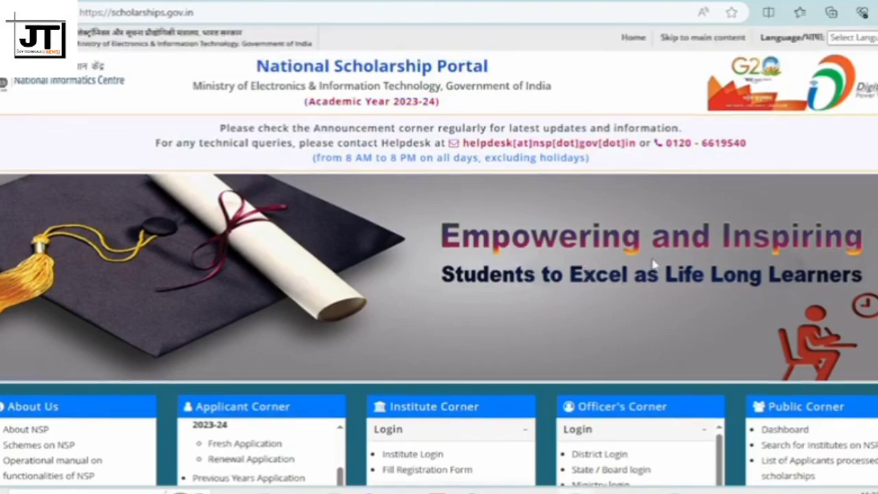
scroll(653, 264, "down", 7)
scroll(653, 265, "up", 3)
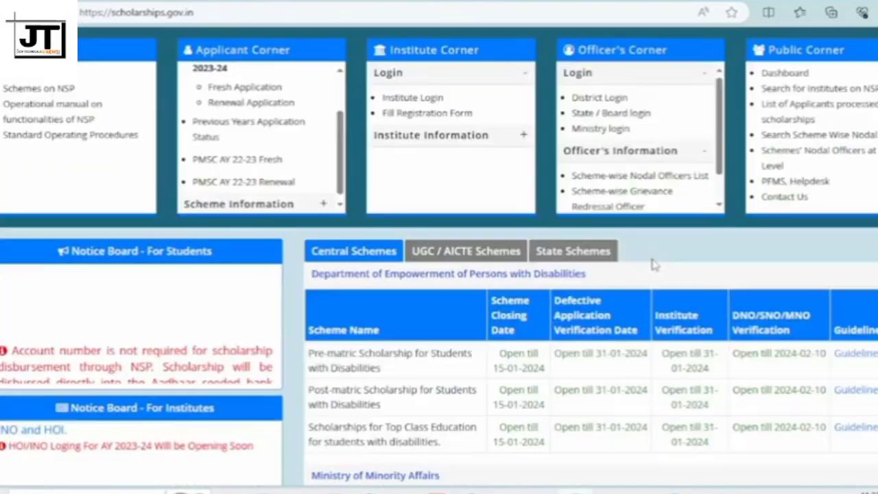
scroll(653, 264, "up", 5)
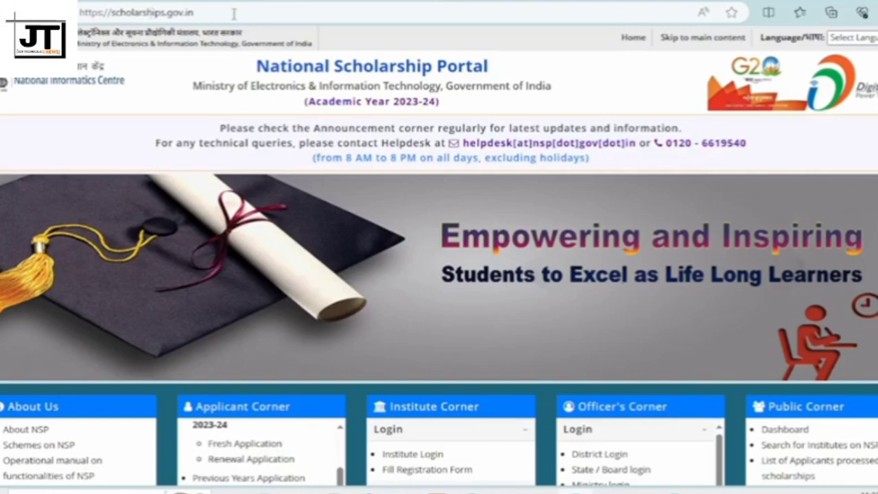
scroll(796, 285, "down", 5)
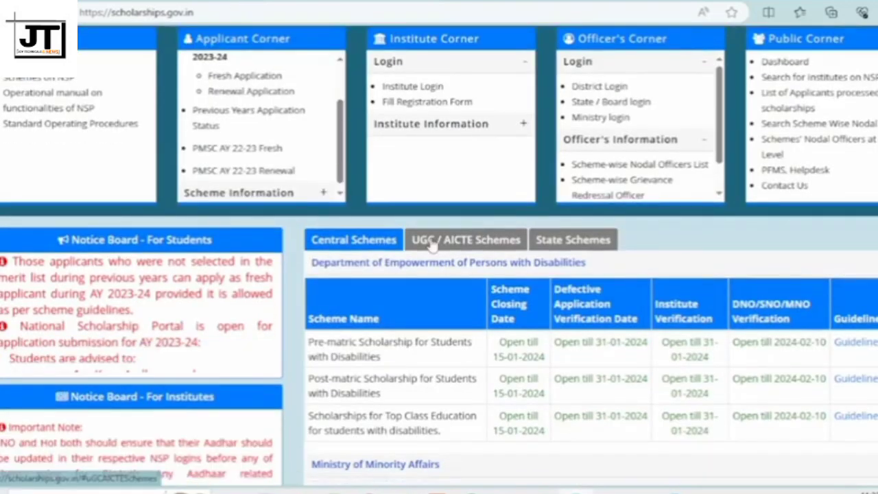
scroll(632, 63, "down", 3)
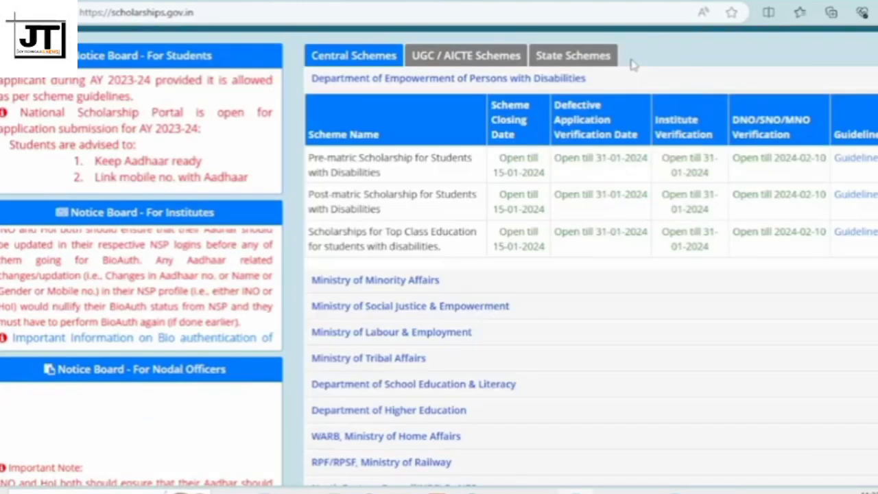
left_click(553, 65)
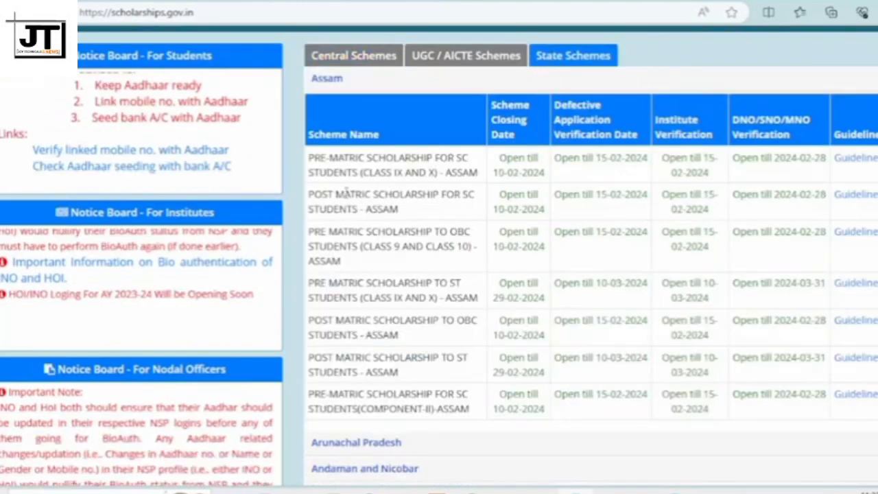
left_click_drag(308, 158, 809, 428)
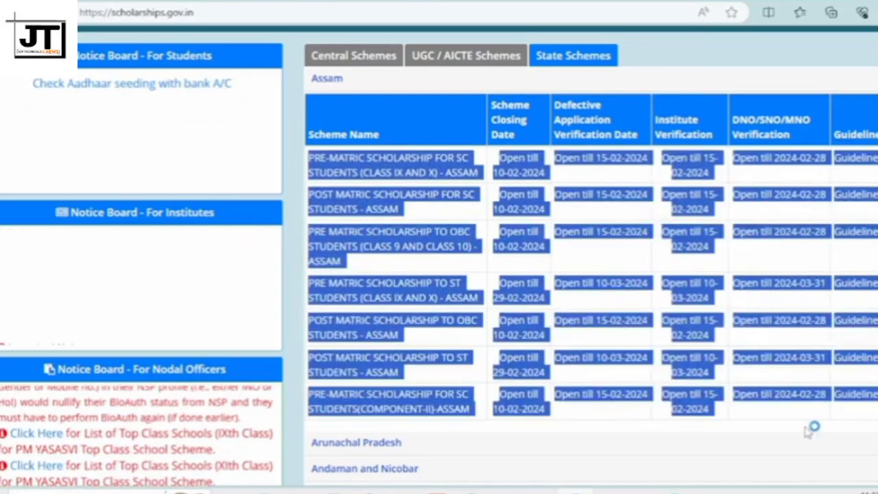
left_click(470, 231)
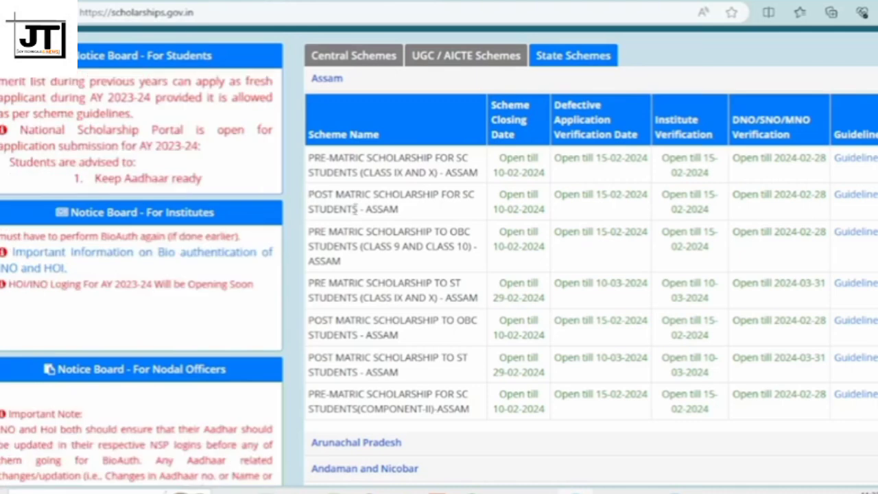
Highlight Assam's post-matric SC scheme with its closing date and the Post Matric Scholarship to OBC Students scheme.
left_click_drag(301, 197, 405, 209)
left_click_drag(499, 195, 551, 218)
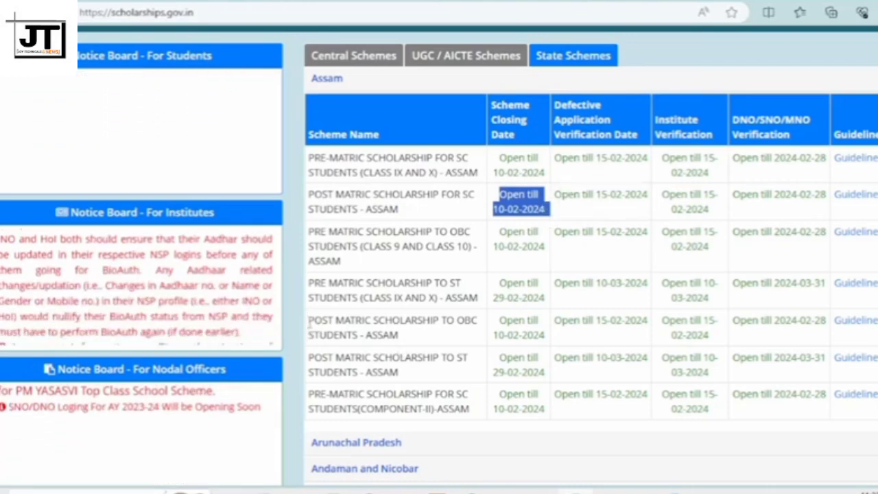
left_click_drag(312, 321, 398, 335)
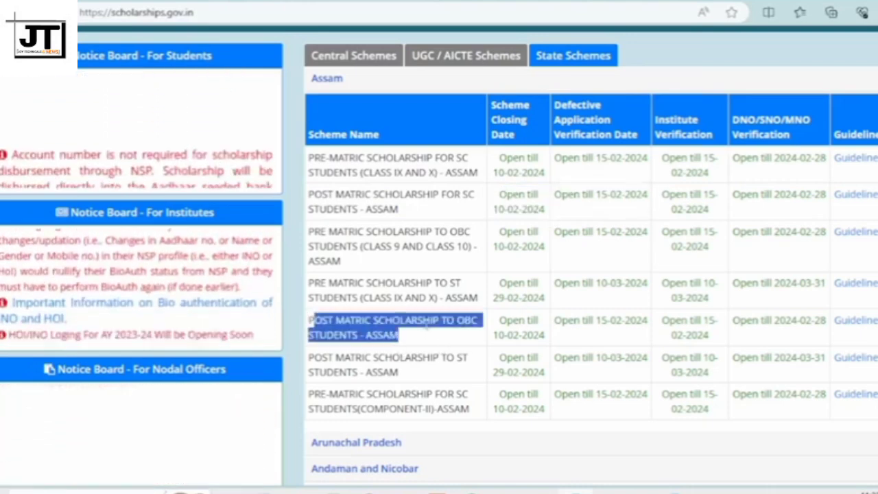
left_click_drag(309, 321, 404, 338)
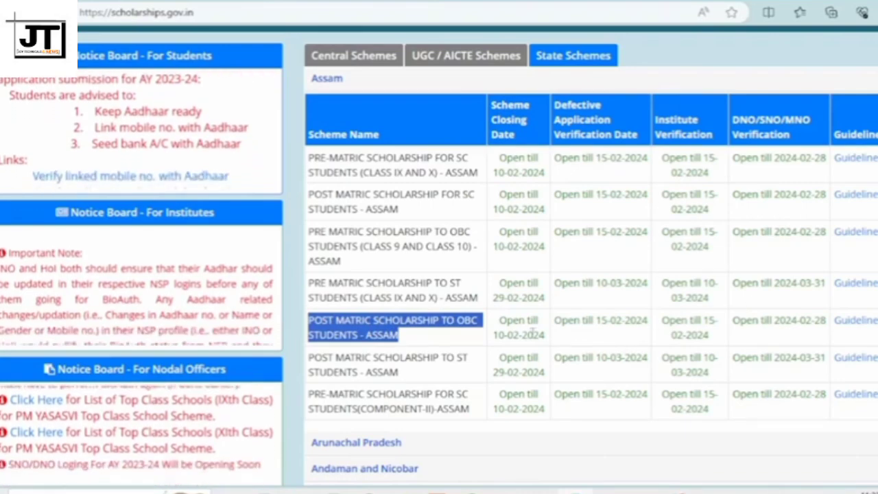
scroll(727, 352, "up", 7)
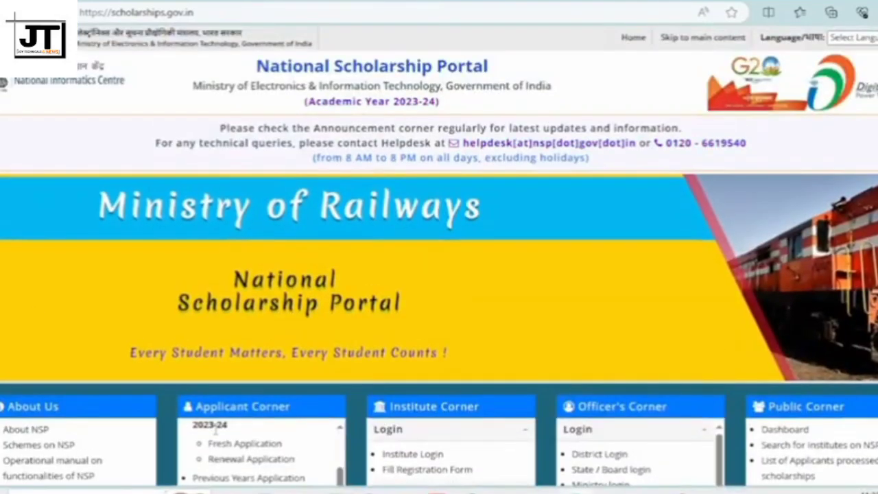
scroll(491, 361, "down", 3)
scroll(487, 358, "up", 3)
scroll(414, 249, "down", 3)
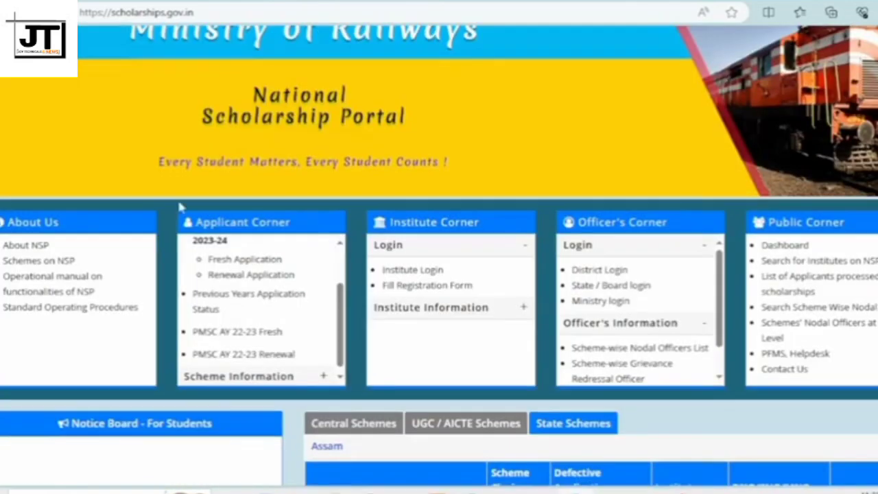
left_click_drag(194, 220, 292, 223)
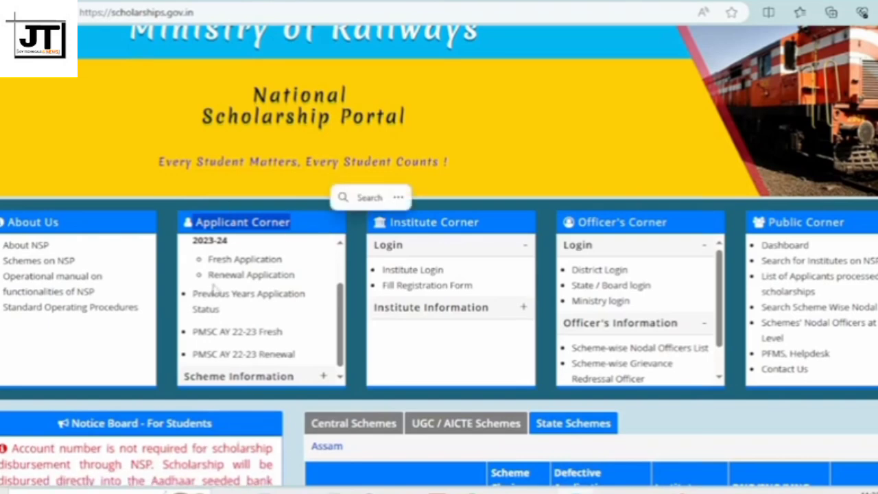
scroll(254, 274, "up", 2)
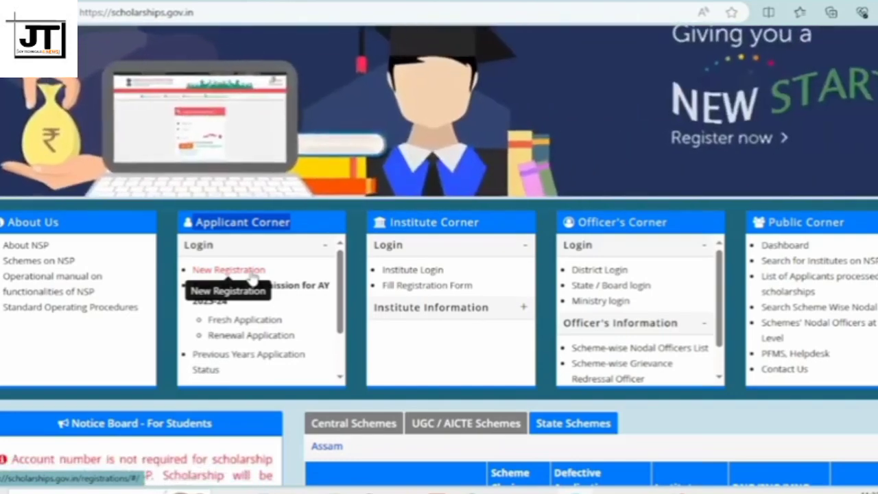
Start a new registration and review the AY 2023-24 guidelines and undertaking.
left_click(253, 276)
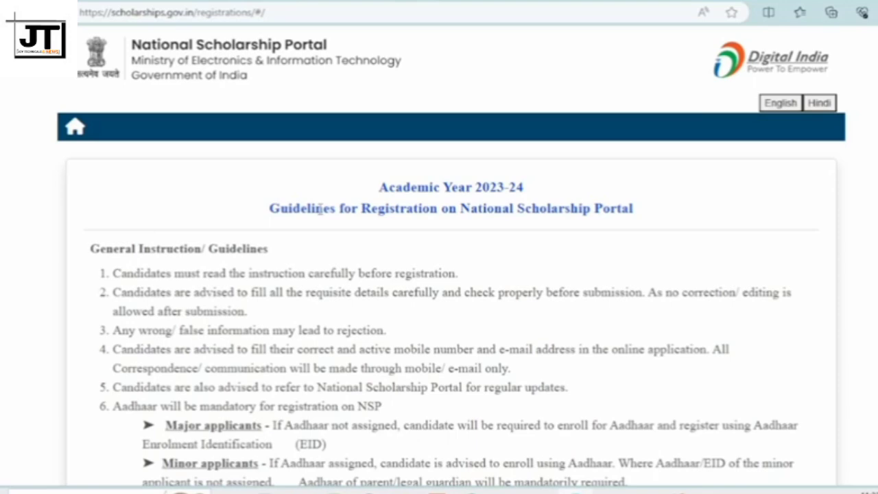
left_click_drag(379, 189, 540, 209)
left_click_drag(216, 211, 653, 212)
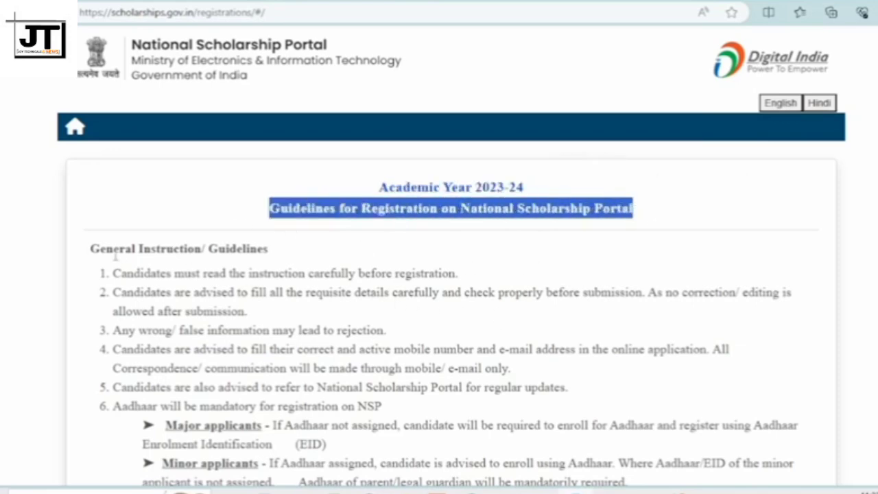
scroll(653, 213, "down", 10)
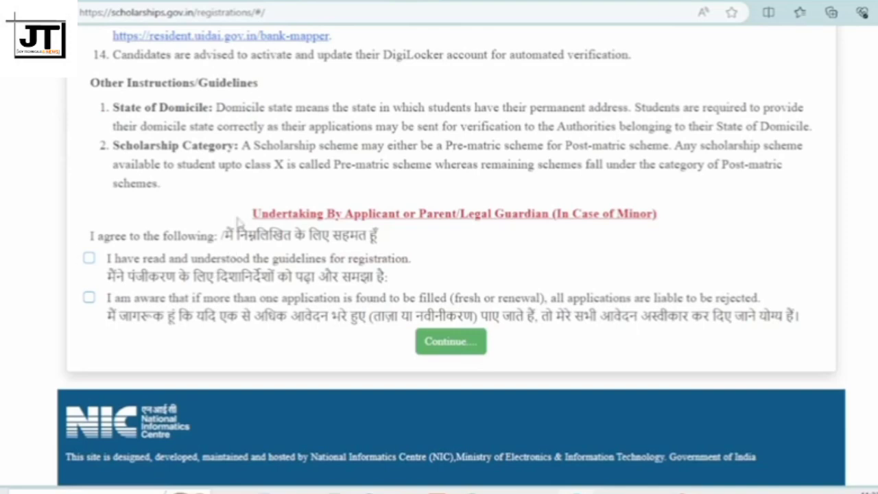
left_click_drag(233, 215, 503, 248)
left_click(683, 218)
left_click_drag(255, 209, 744, 217)
Accept the guidelines-read and duplicate-rejection undertakings, then continue to the registration form.
left_click(89, 258)
left_click(89, 297)
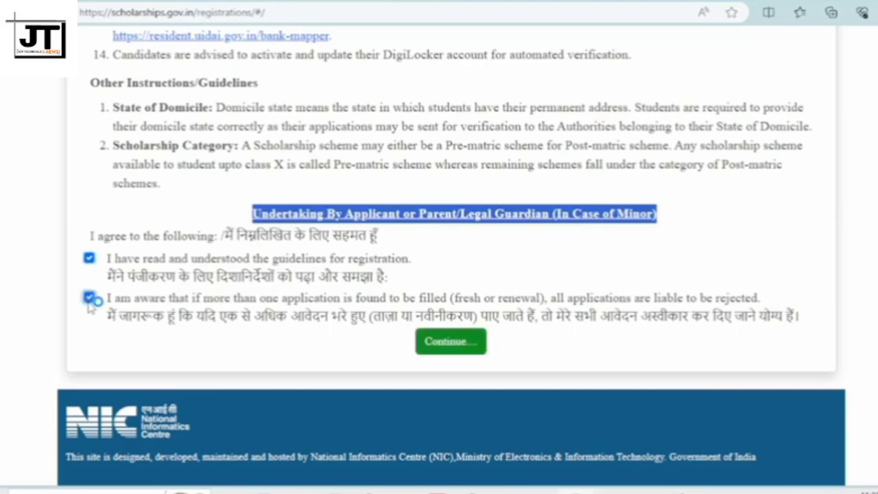
left_click(447, 342)
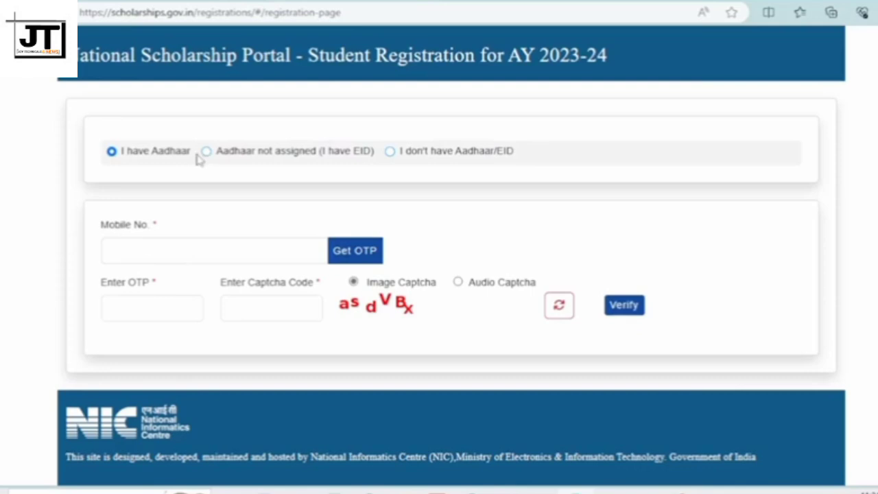
Keep 'I have Aadhaar', verify the mobile number with OTP and captcha, and begin the Aadhaar number.
left_click(122, 152)
left_click_drag(124, 157, 204, 149)
left_click(196, 244)
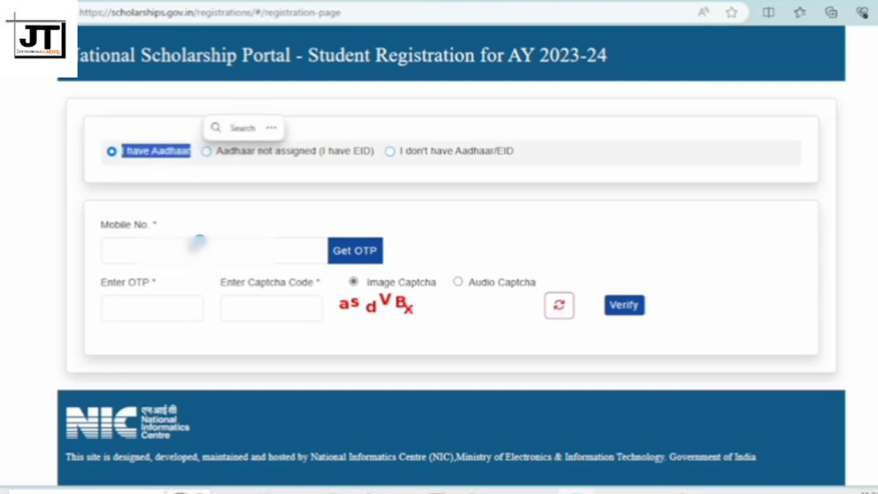
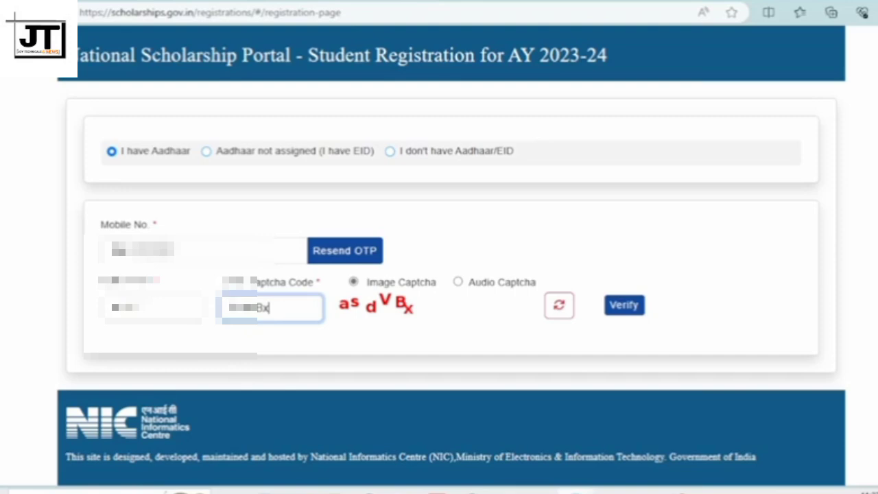
left_click(624, 306)
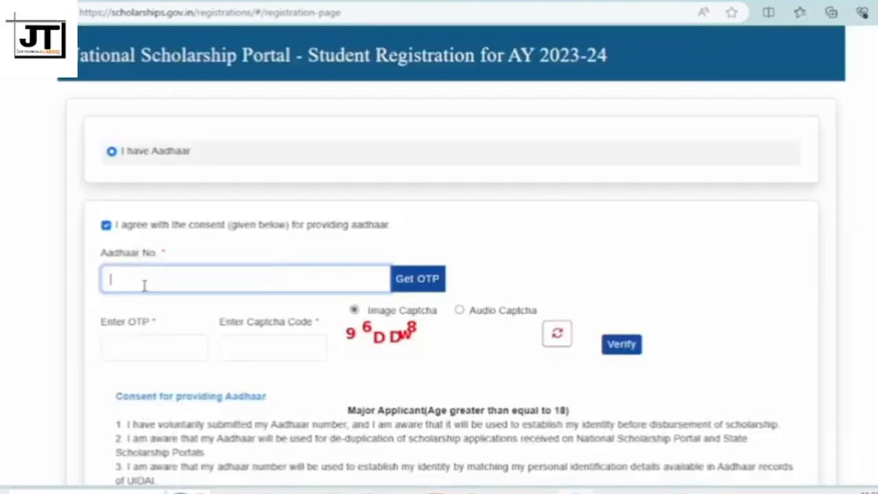
type("••")
Request the Aadhaar OTP, enter the displayed captcha code, and verify the Aadhaar.
left_click(431, 287)
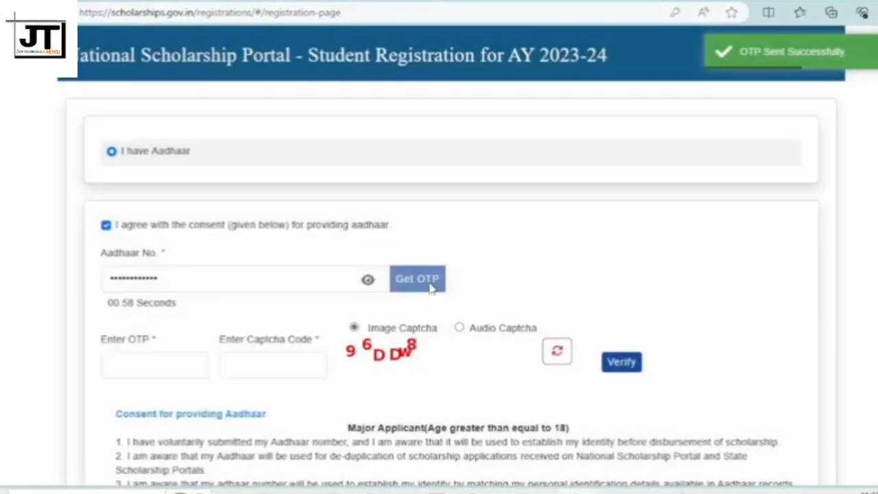
left_click(273, 365)
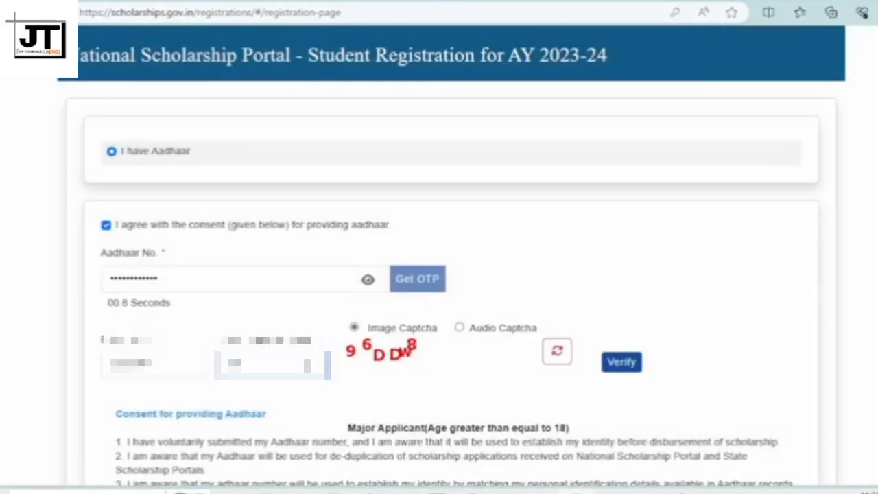
type("96DDW8")
left_click(629, 360)
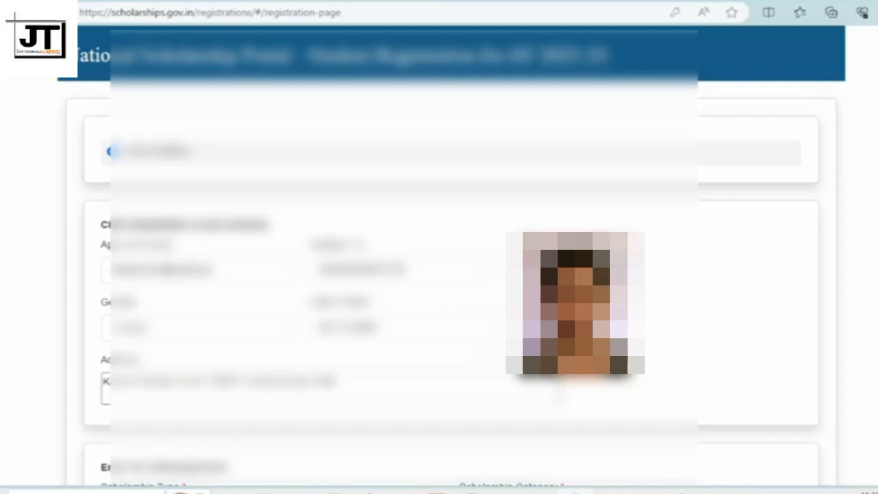
Choose Scholarship Scheme as the scholarship type.
scroll(439, 275, "down", 3)
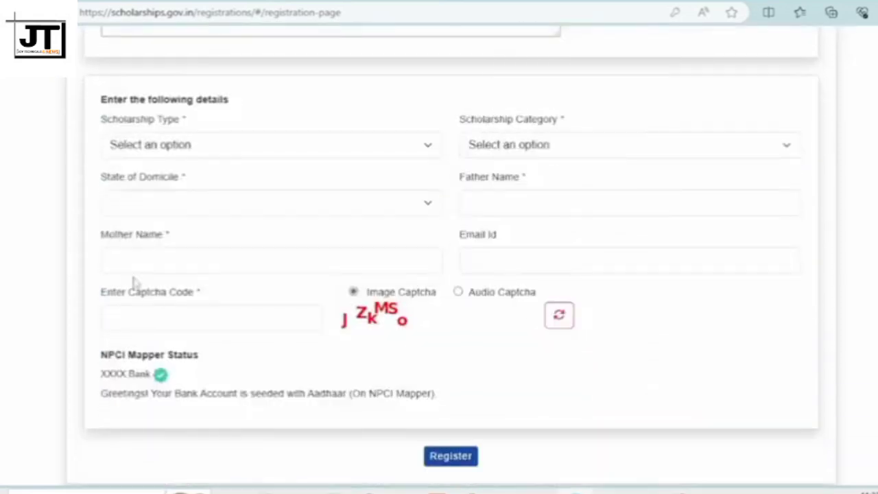
left_click(196, 144)
left_click(197, 144)
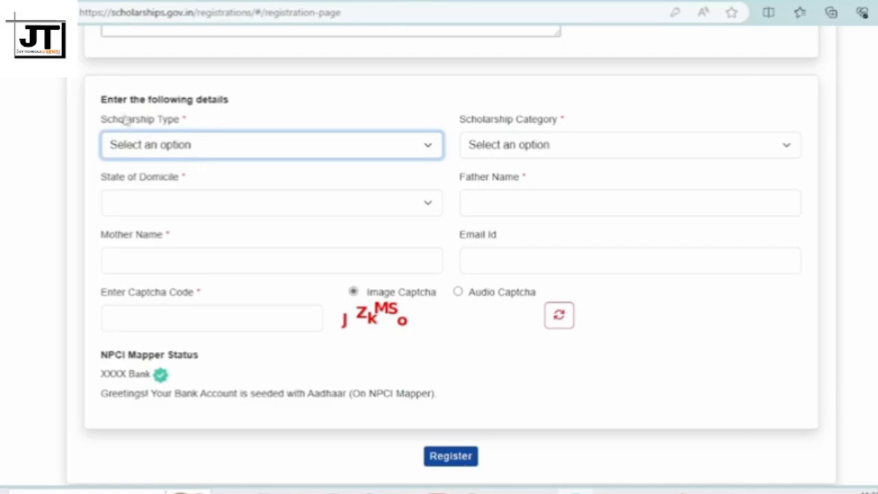
left_click_drag(101, 99, 239, 108)
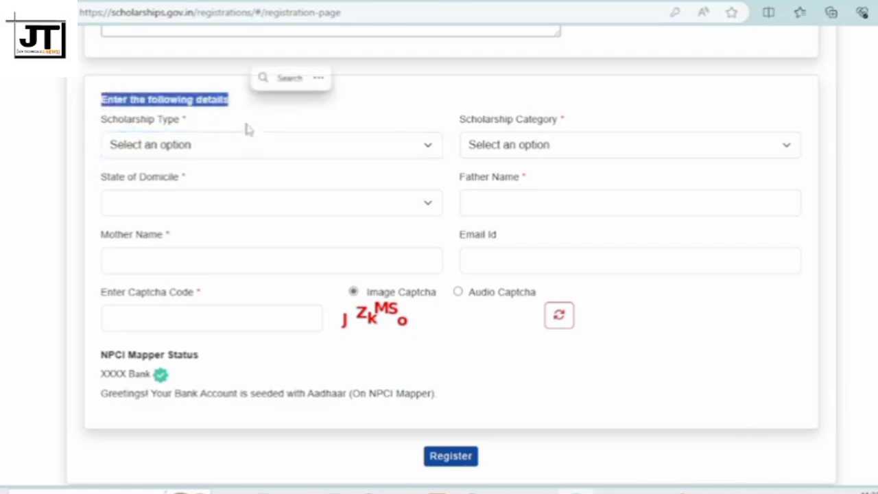
left_click(247, 142)
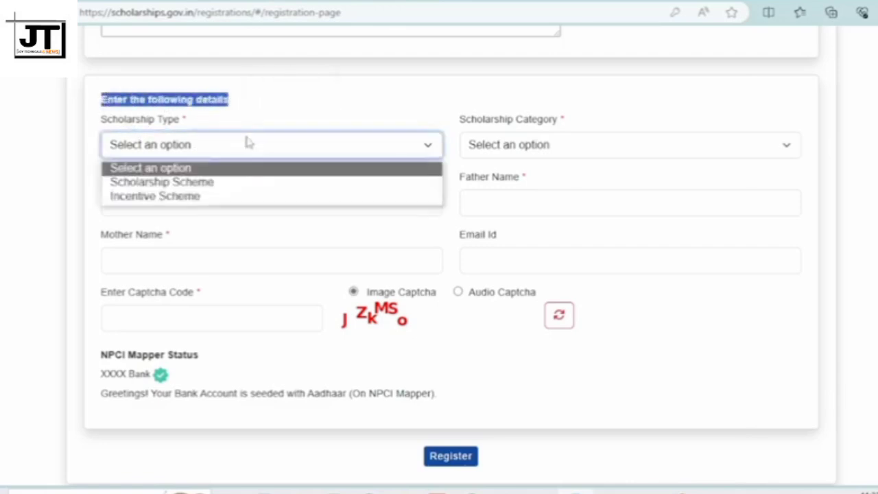
left_click(233, 183)
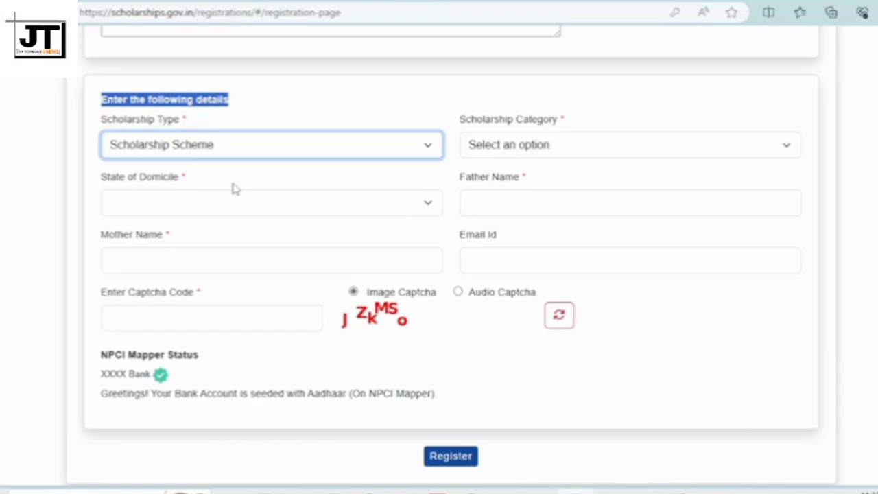
Set Scholarship Category to Post Matric/Top Class/MCM and State of Domicile to ASSAM.
left_click_drag(458, 121, 574, 156)
left_click(574, 152)
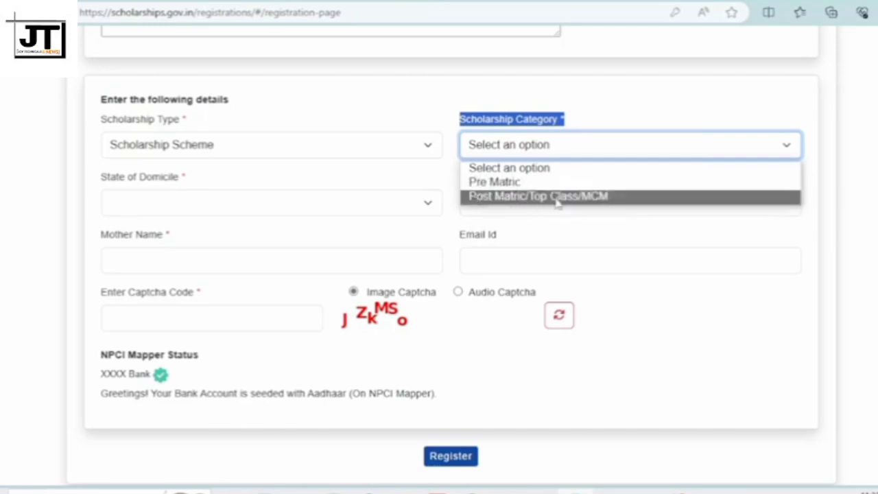
left_click(585, 198)
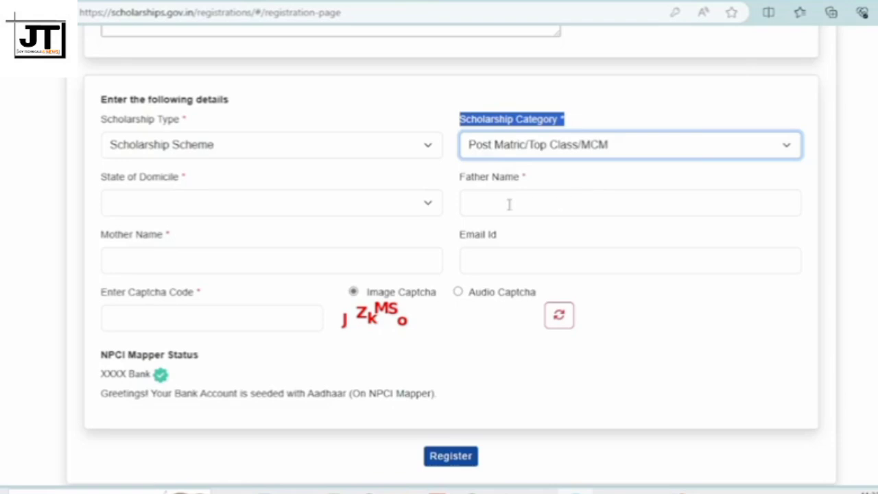
left_click(350, 210)
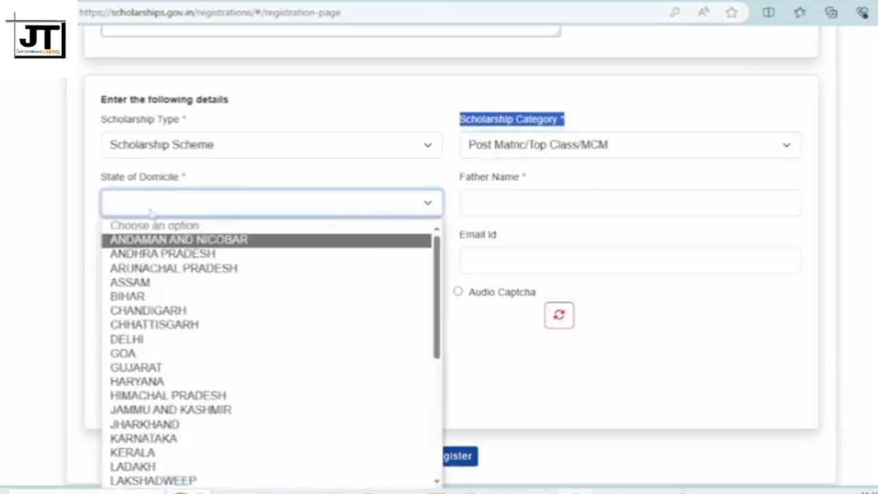
left_click_drag(103, 177, 216, 181)
left_click(213, 209)
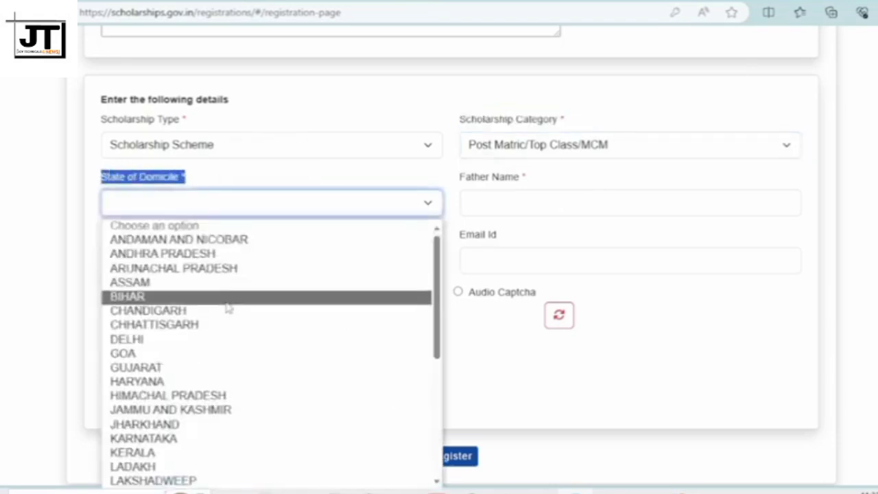
left_click(230, 283)
left_click(473, 194)
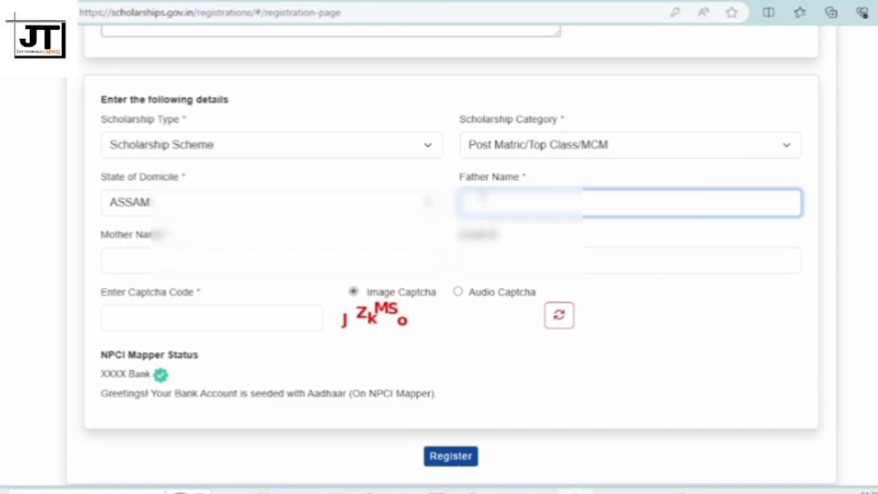
Enter the father's name, register, copy the new registration number, and go to the fresh application login.
type("Ram")
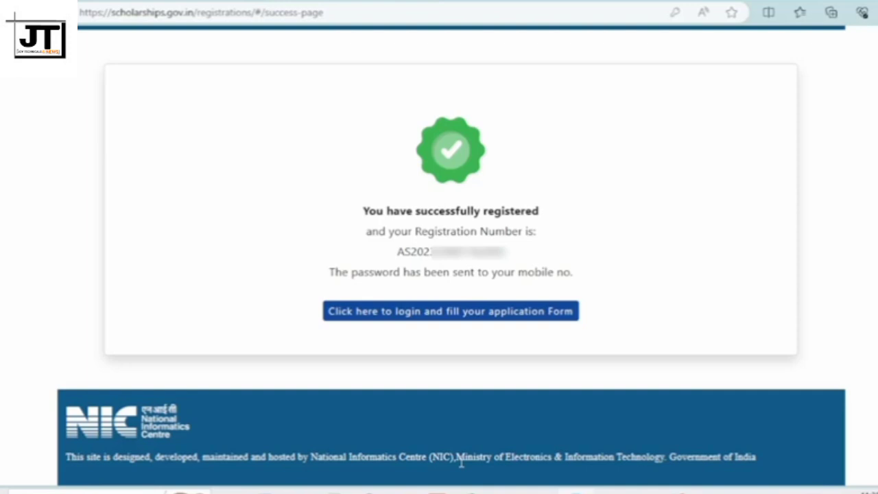
double_click(450, 251)
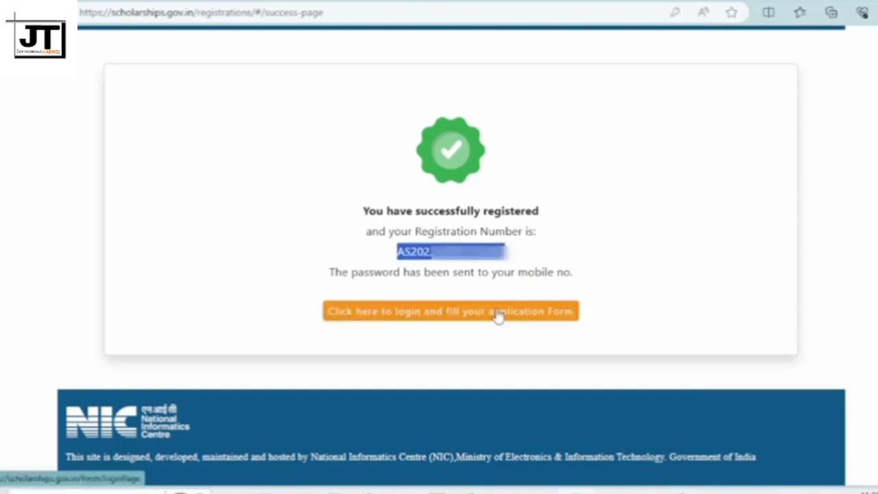
left_click(499, 314)
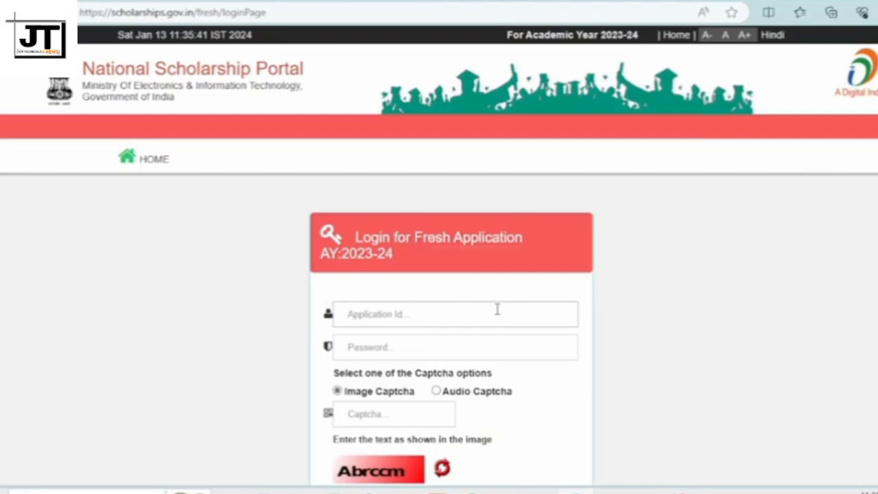
Paste the registration number as Application Id and log in with the password.
left_click(497, 313)
key("ctrl+v")
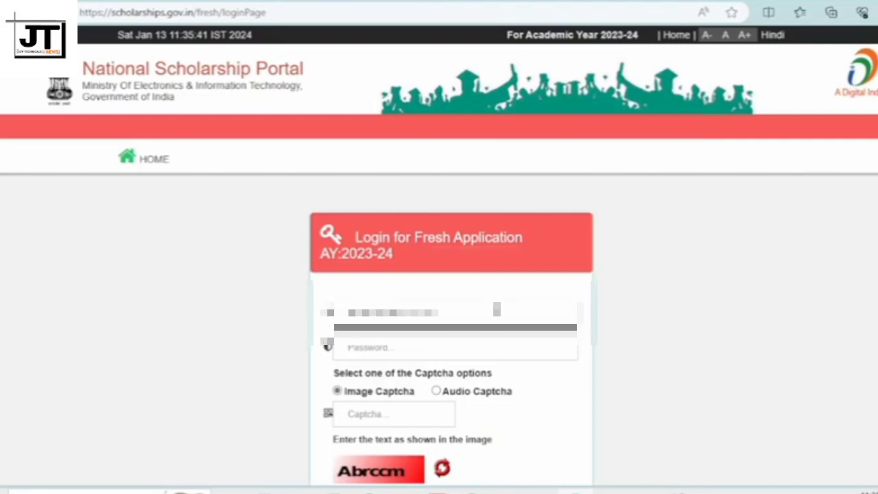
scroll(498, 310, "down", 2)
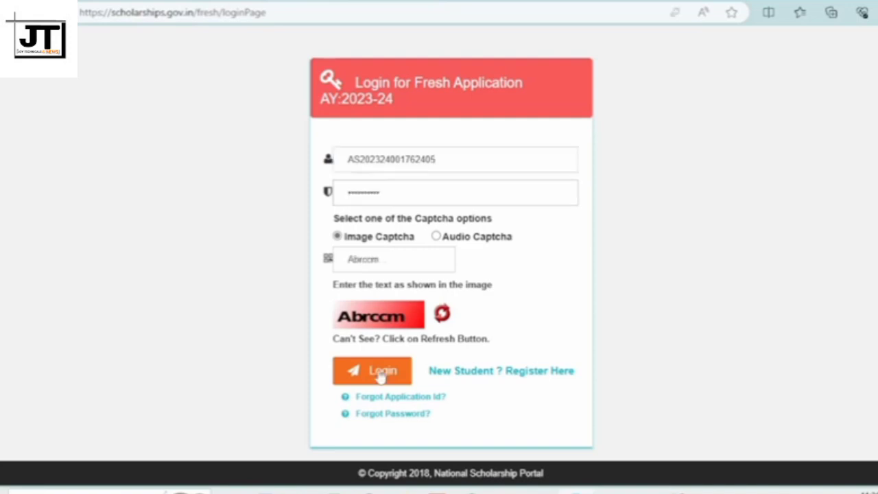
left_click(380, 374)
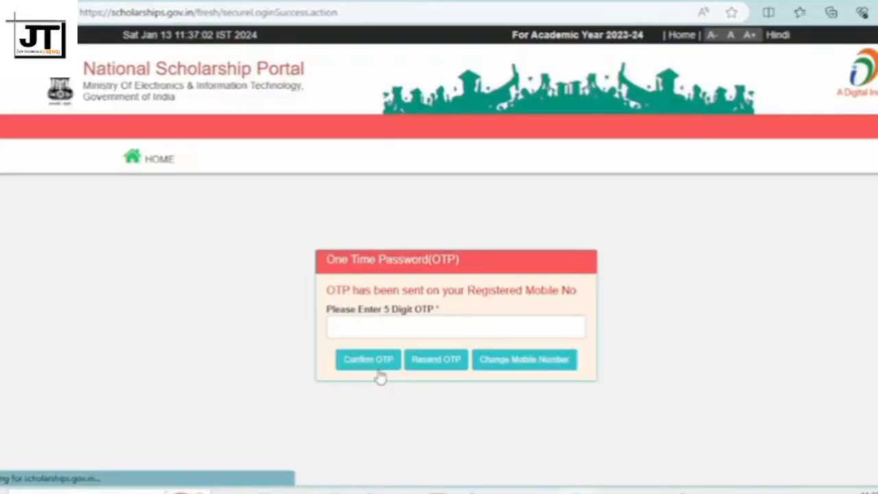
Enter the 5-digit mobile OTP and confirm it.
left_click(404, 328)
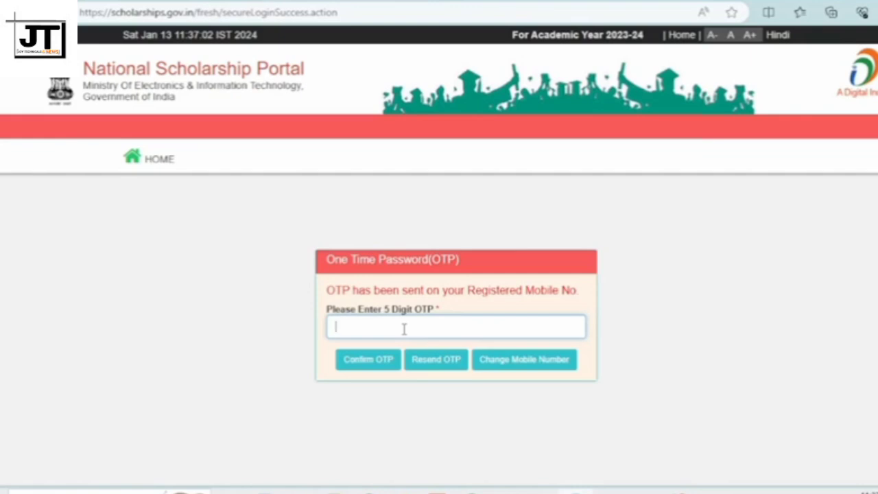
left_click(387, 359)
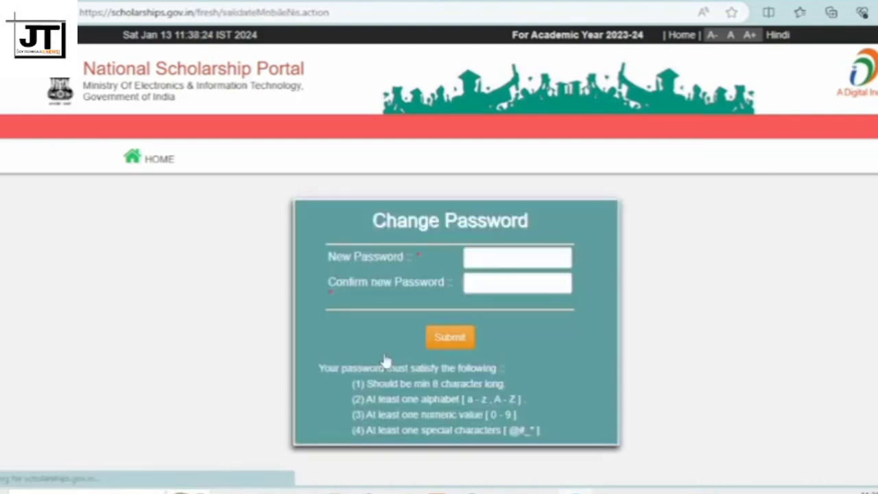
Enter a new password with letters, numbers and special characters in both fields and submit.
left_click(520, 249)
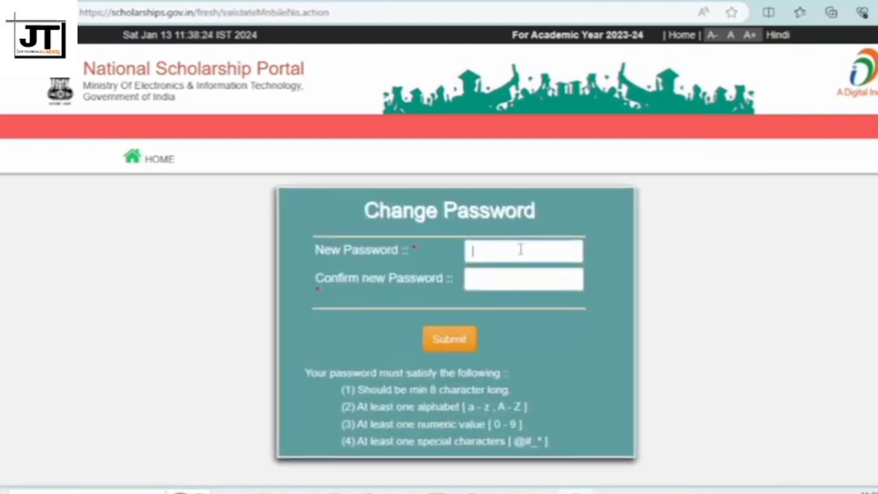
type("******")
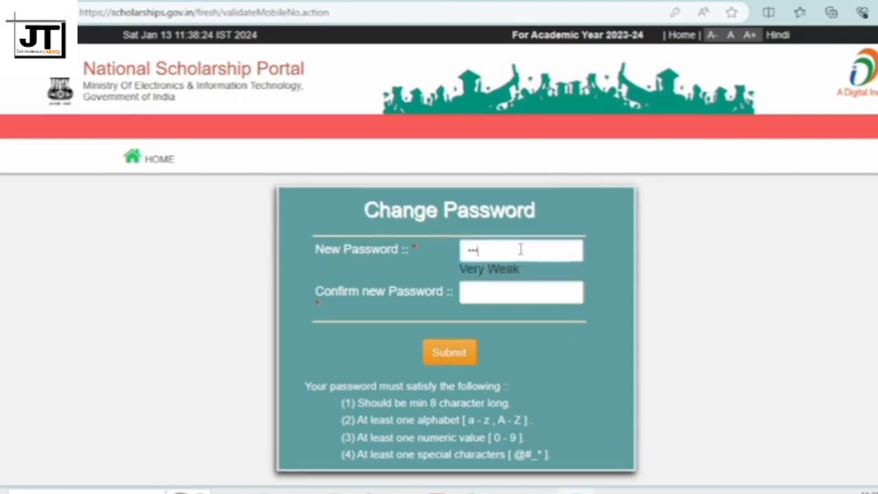
type("****")
key("Tab")
type("*****")
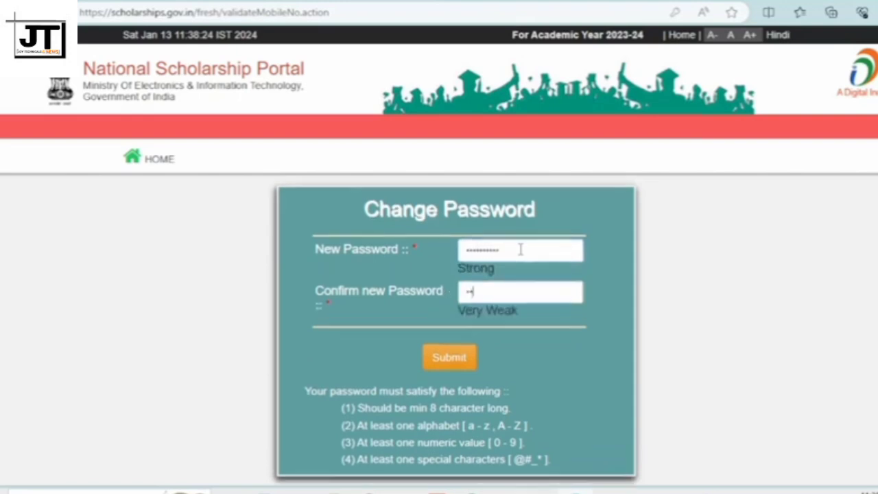
type("*****")
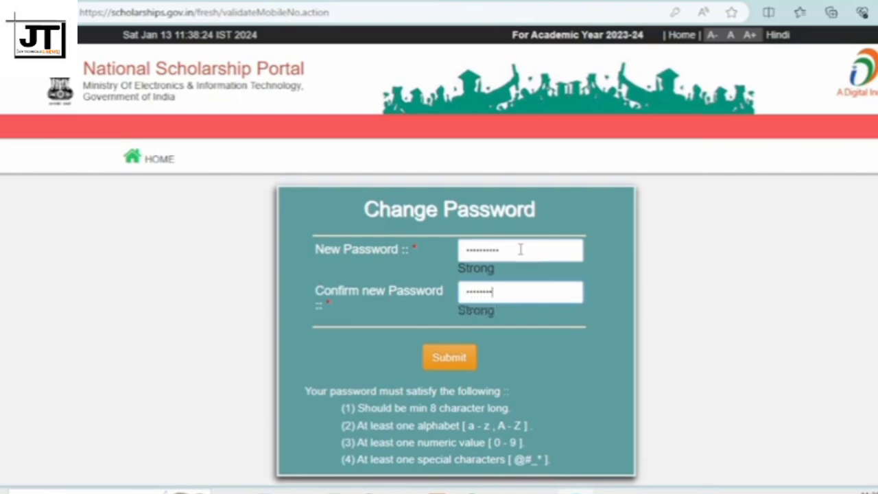
type("*")
left_click_drag(350, 423, 538, 423)
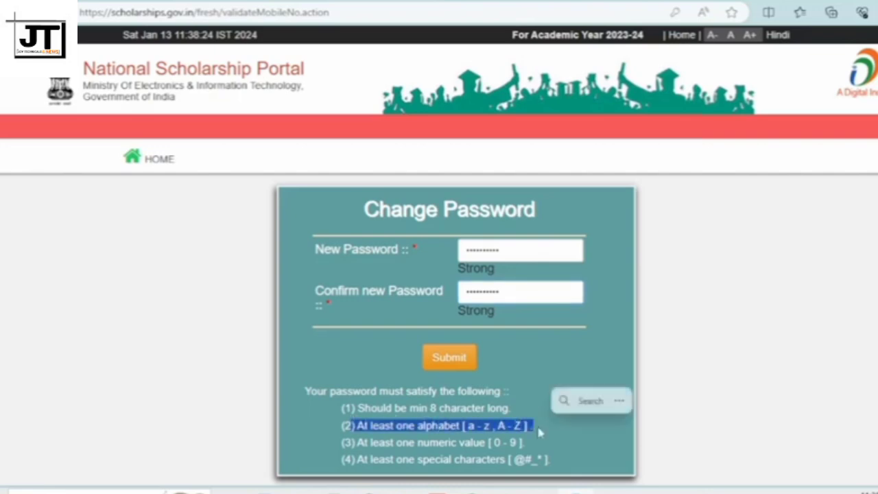
left_click_drag(350, 442, 571, 446)
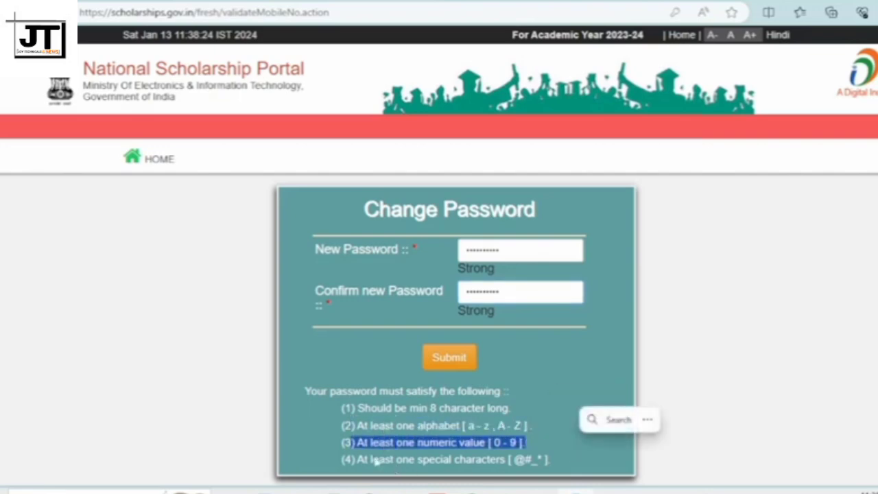
left_click_drag(349, 458, 616, 475)
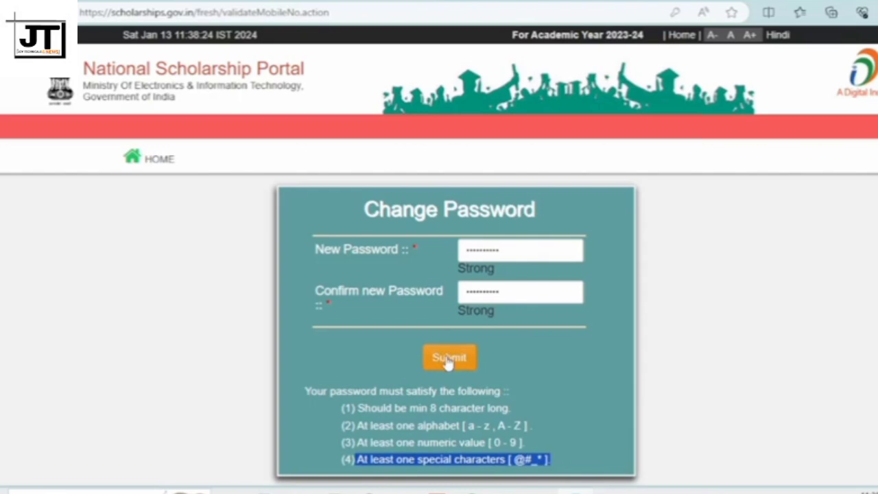
left_click(447, 358)
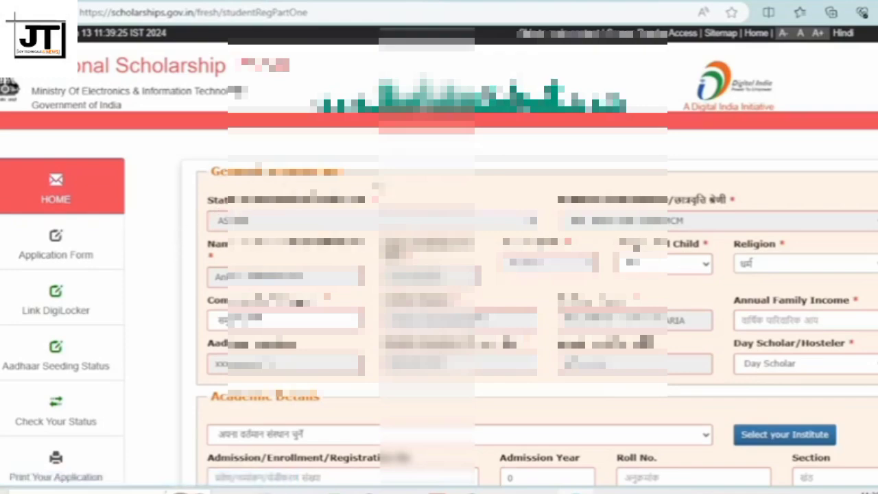
Set Religion to Hindu and Community/Category to OBC.
scroll(738, 226, "down", 10)
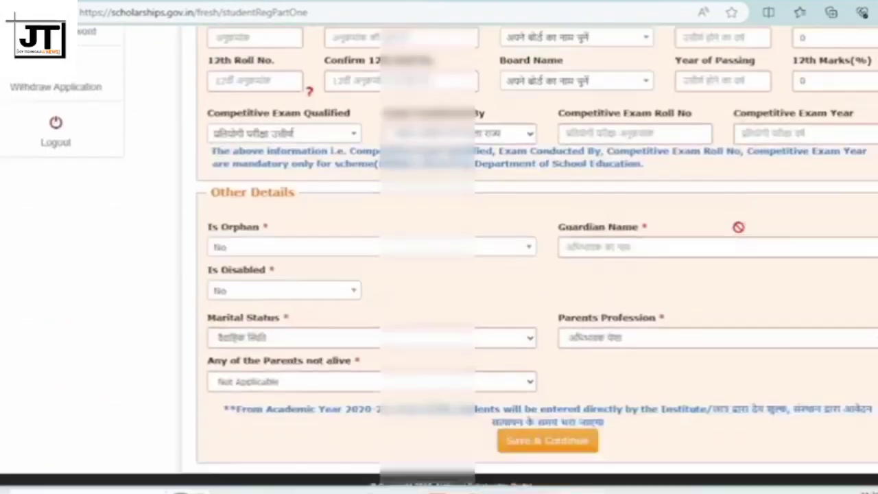
scroll(737, 226, "up", 9)
scroll(738, 226, "up", 1)
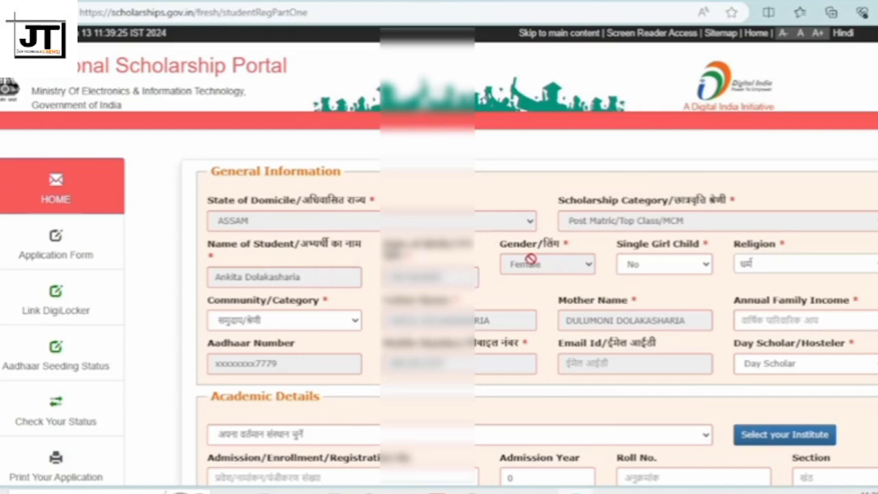
left_click_drag(731, 247, 786, 244)
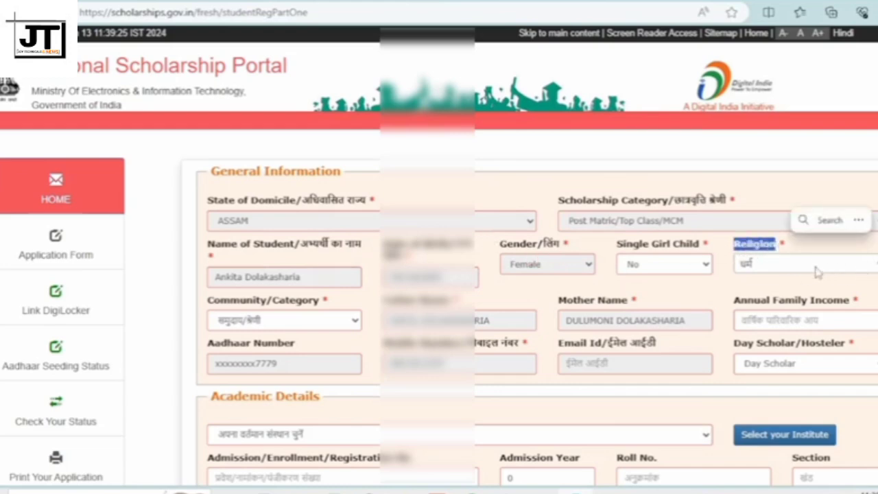
left_click(749, 266)
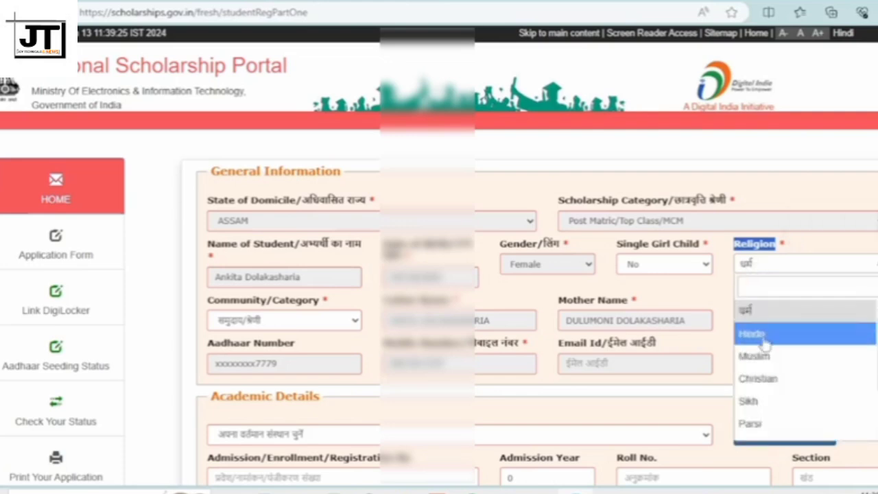
left_click(762, 334)
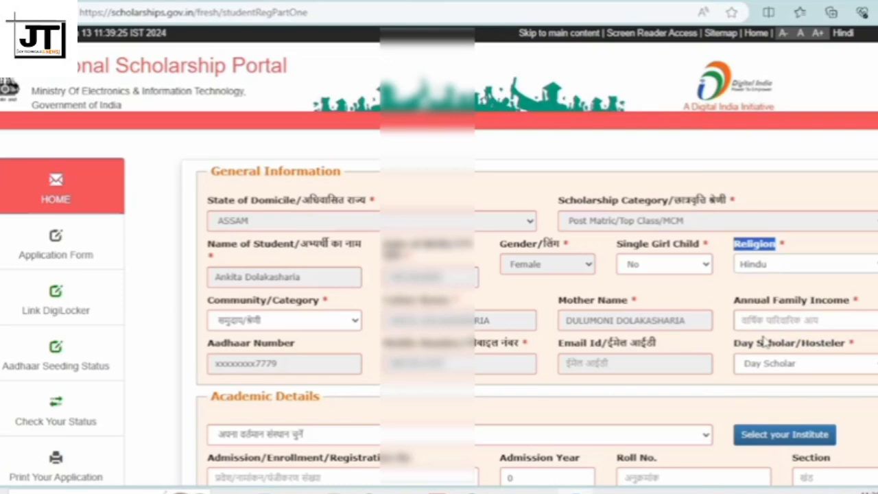
left_click_drag(207, 302, 347, 331)
left_click(346, 329)
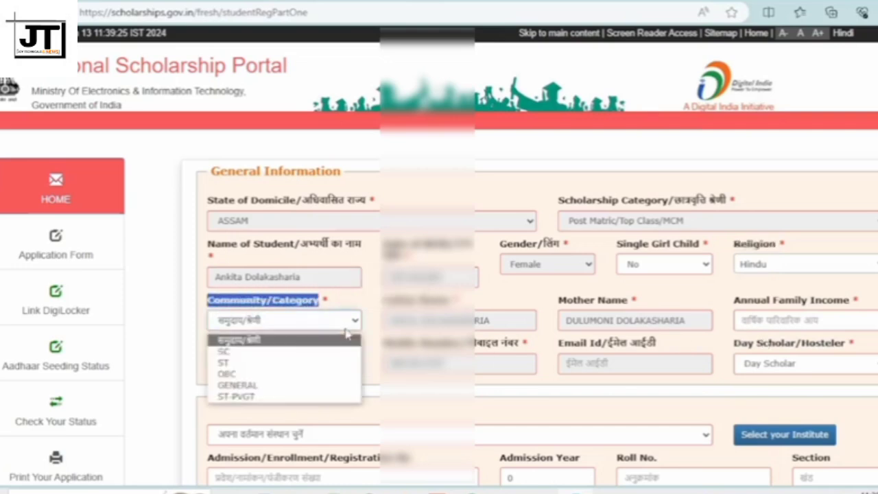
left_click(331, 376)
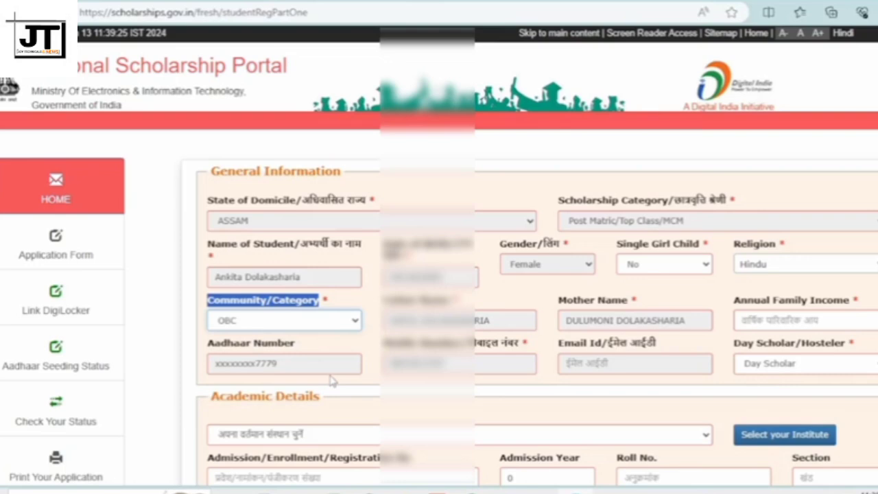
Enter 10000 as Annual Family Income and keep the residence status as Day Scholar.
left_click(784, 325)
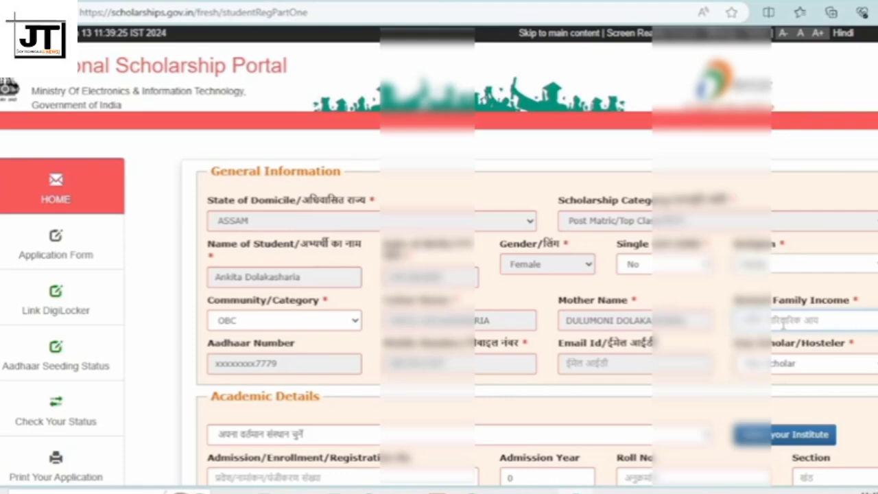
type("10000")
key("Tab")
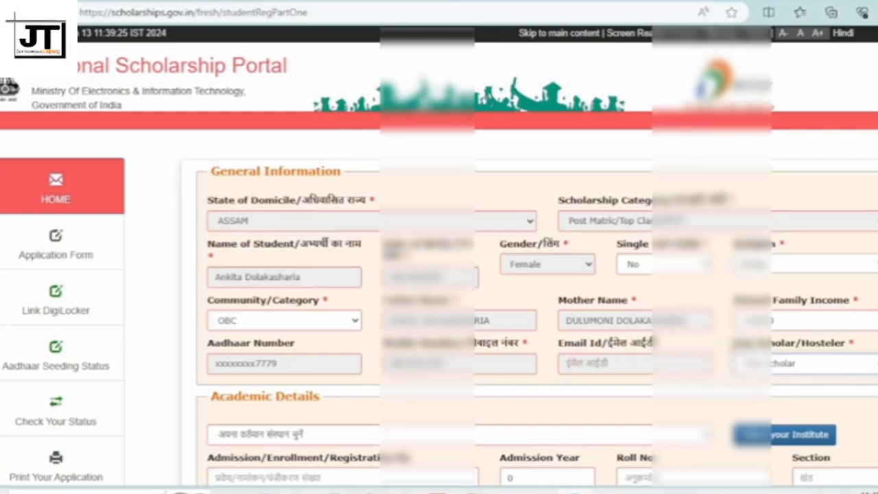
left_click_drag(737, 343, 847, 343)
left_click(833, 364)
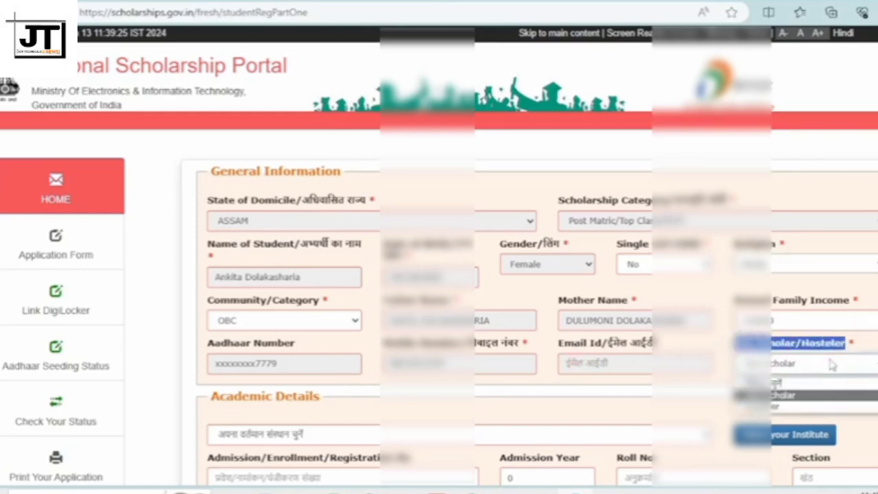
left_click(811, 407)
left_click(790, 365)
left_click(790, 395)
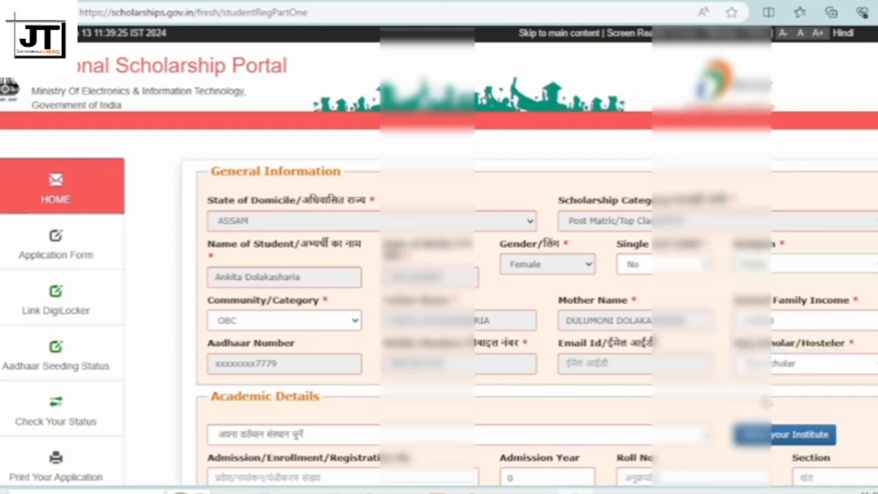
scroll(767, 403, "down", 3)
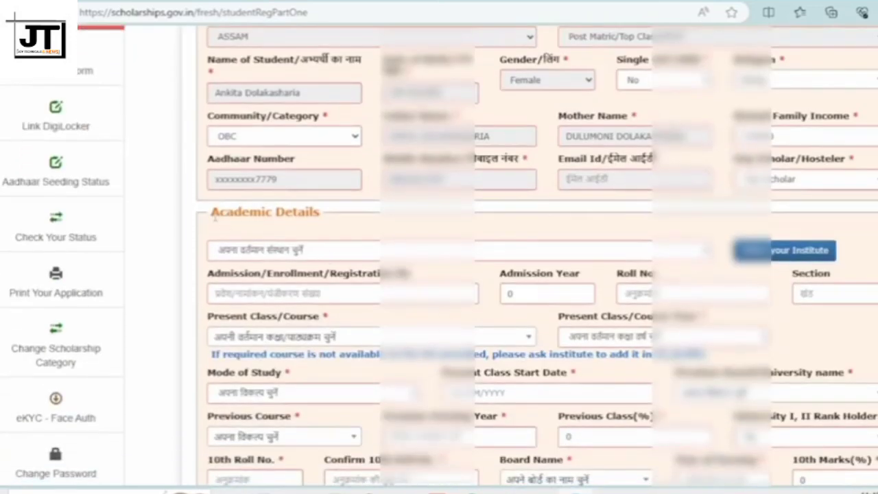
Under Academic Details, open the current institute dropdown to bring up Select your Institute.
scroll(215, 216, "down", 3)
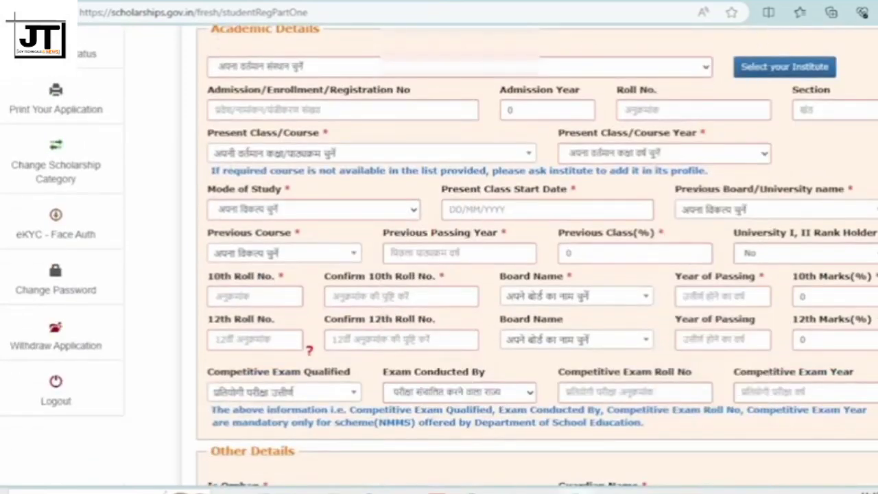
scroll(305, 109, "up", 1)
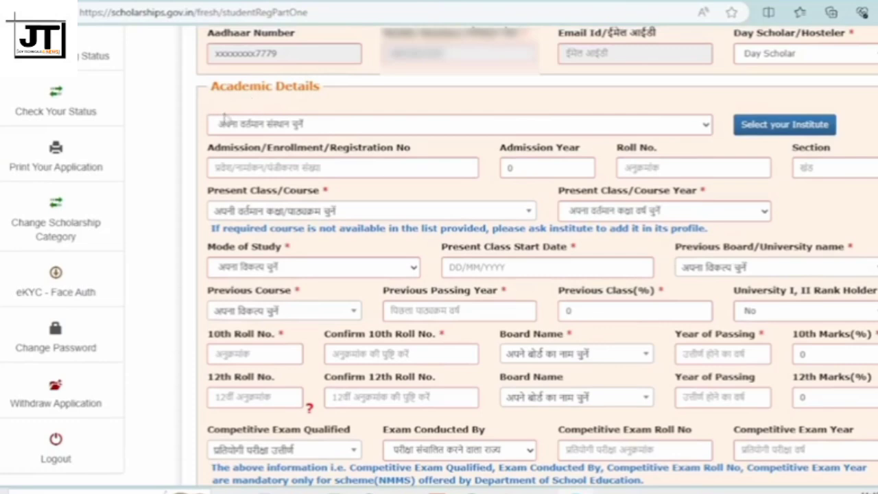
left_click_drag(210, 86, 336, 85)
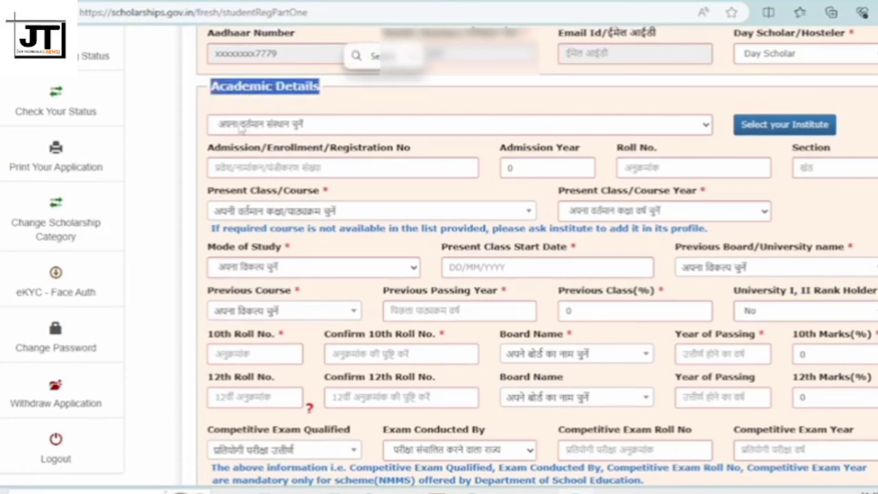
left_click(292, 125)
Set the institute search to state ASSAM and district JORHAT.
left_click(290, 173)
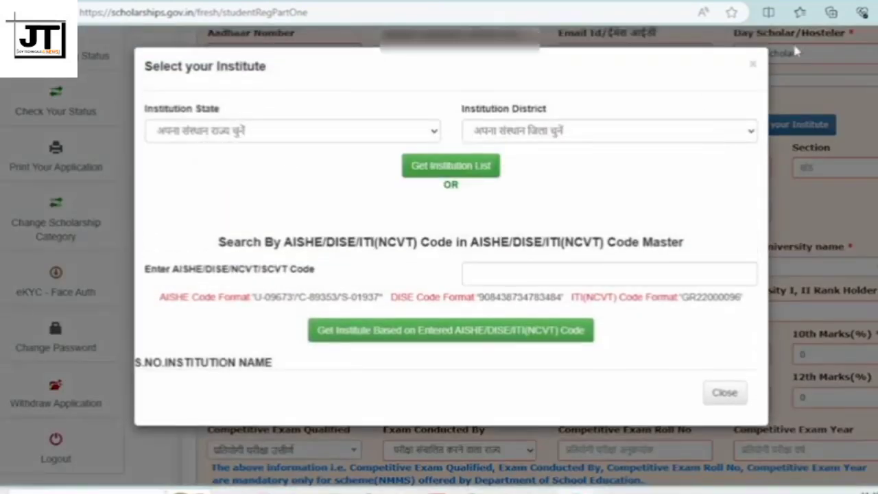
left_click(753, 63)
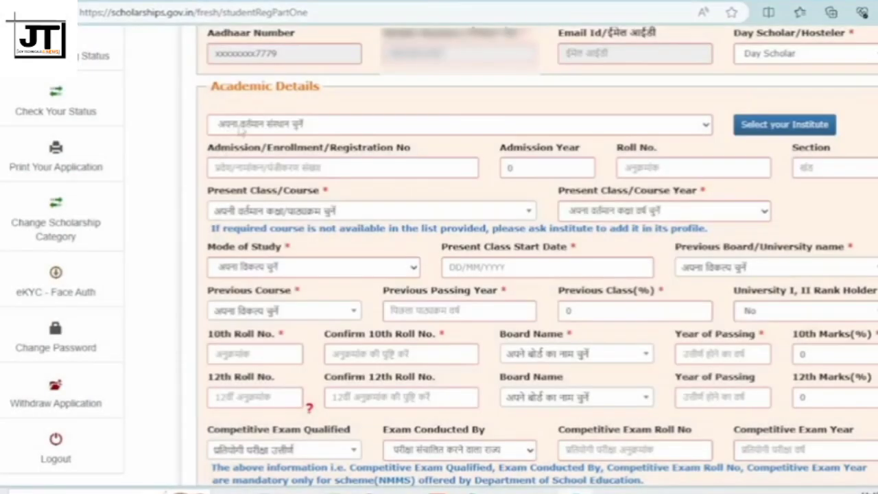
left_click(740, 127)
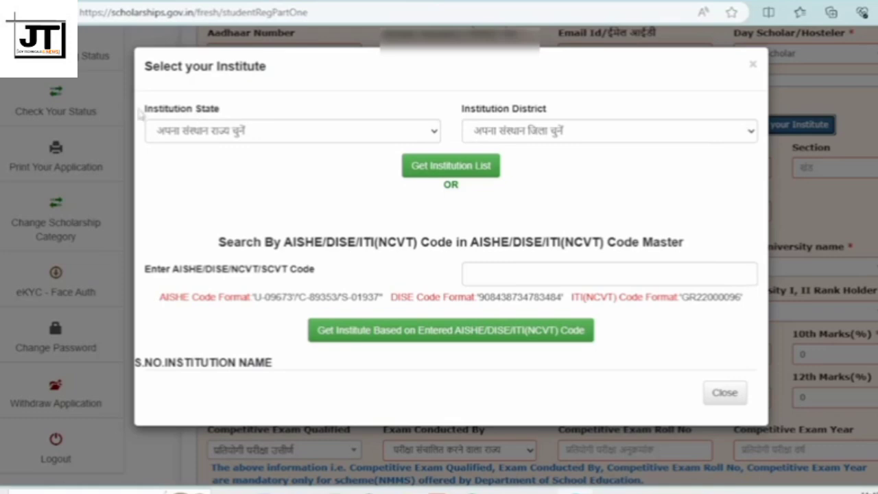
left_click_drag(141, 110, 241, 109)
left_click(240, 131)
left_click(254, 203)
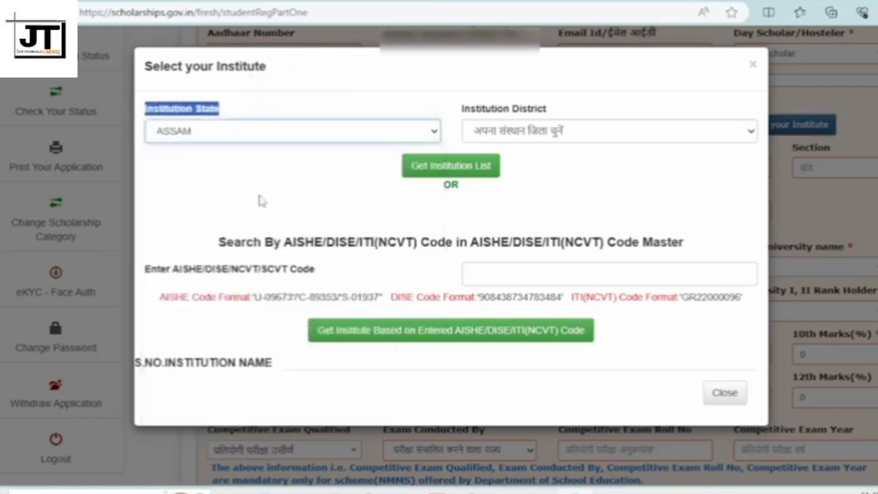
left_click_drag(454, 109, 549, 110)
left_click(584, 135)
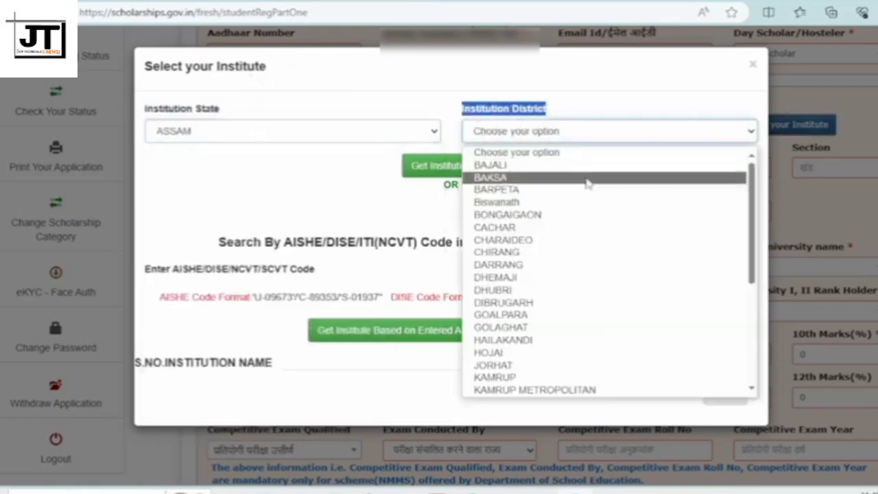
left_click(555, 366)
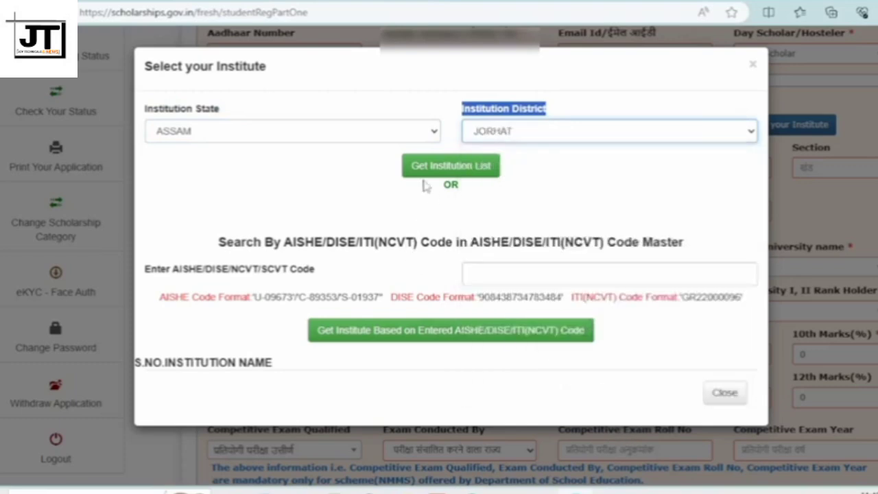
Load the Jorhat institution list and select KAKOJAN COLLEGE KAKOJAN (C-8421).
left_click(453, 172)
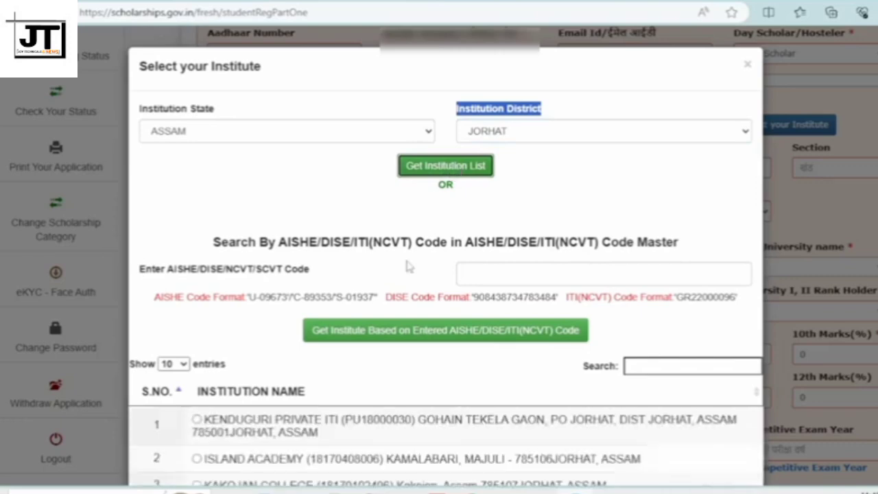
scroll(397, 329, "down", 3)
scroll(398, 328, "down", 2)
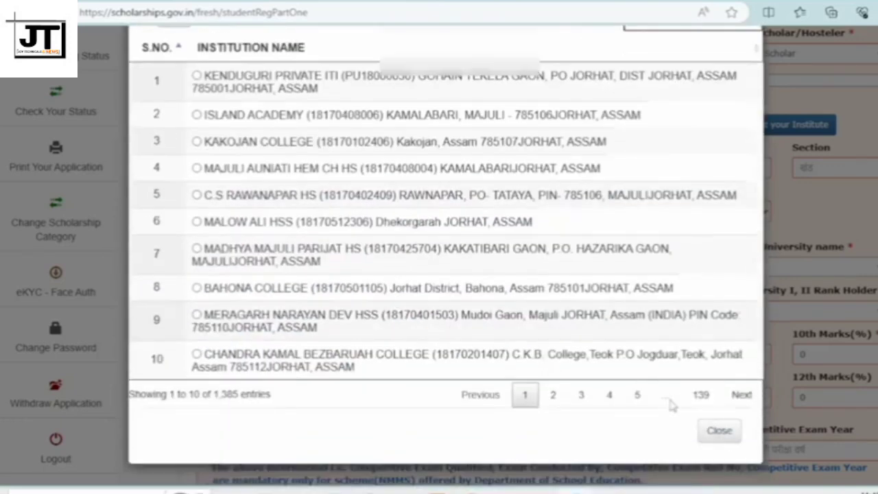
left_click(581, 397)
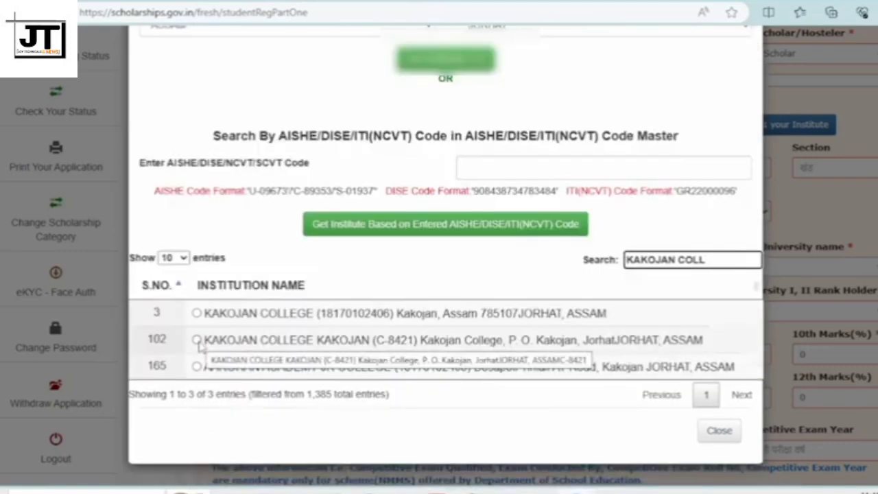
left_click(196, 340)
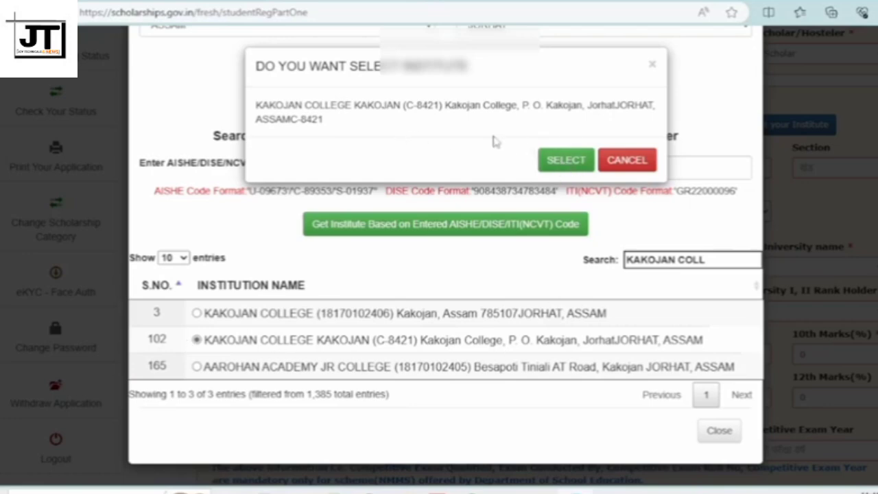
left_click(549, 156)
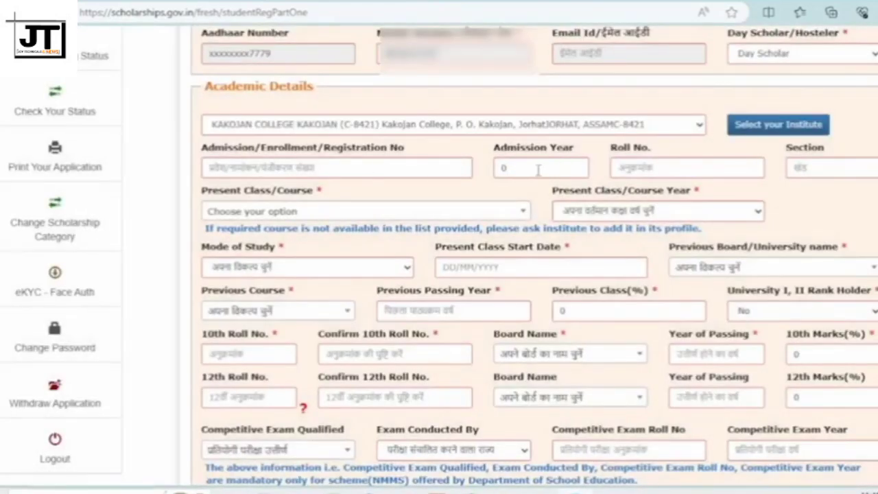
Fill Admission Year 2023 and Roll No. 10 in the Academic Details.
left_click(539, 171)
type("2023")
left_click_drag(201, 151, 401, 176)
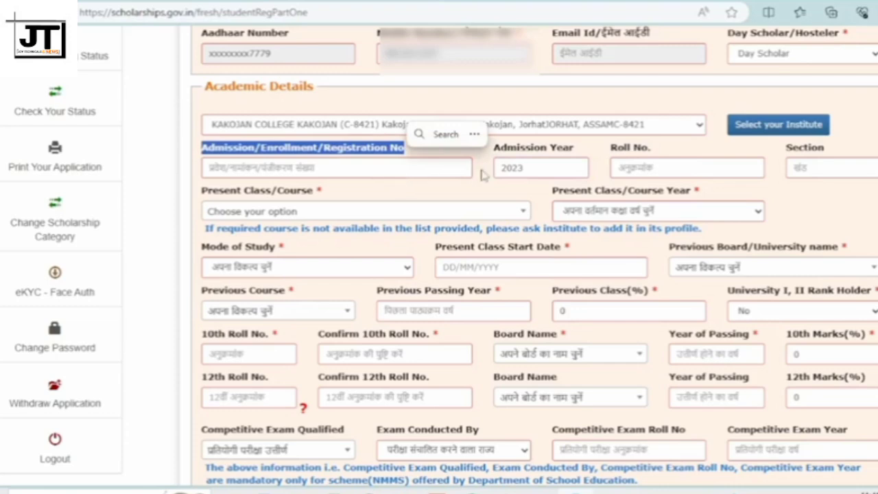
left_click_drag(494, 154, 561, 169)
left_click(561, 169)
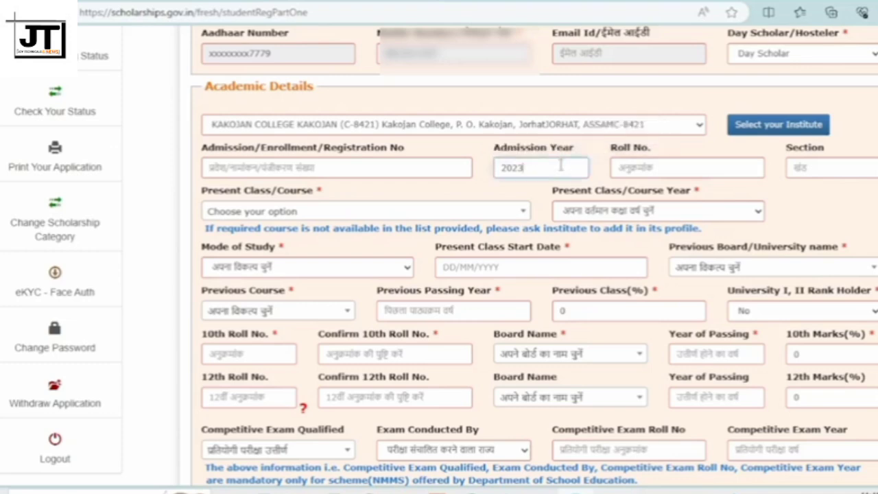
left_click(660, 167)
type("10")
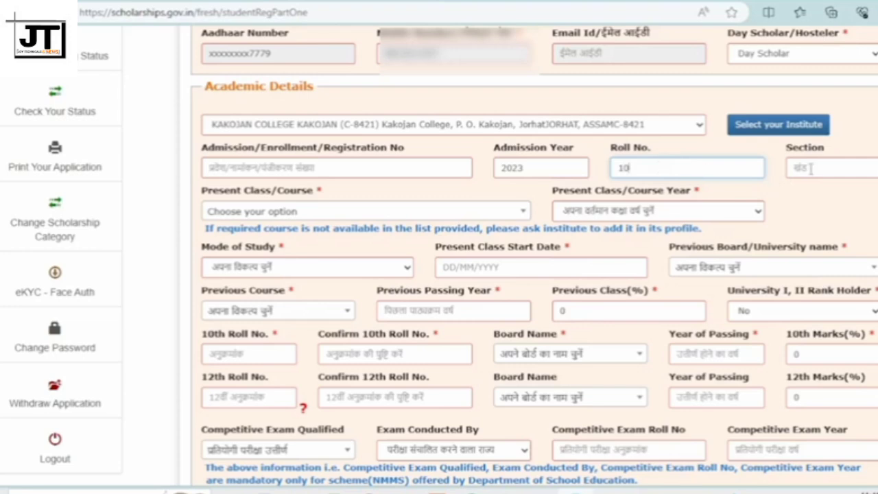
left_click(826, 174)
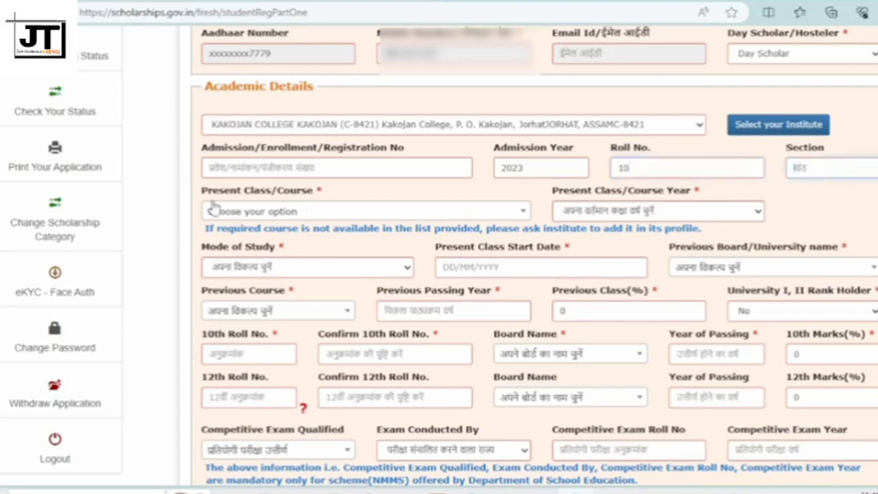
left_click_drag(201, 199, 351, 201)
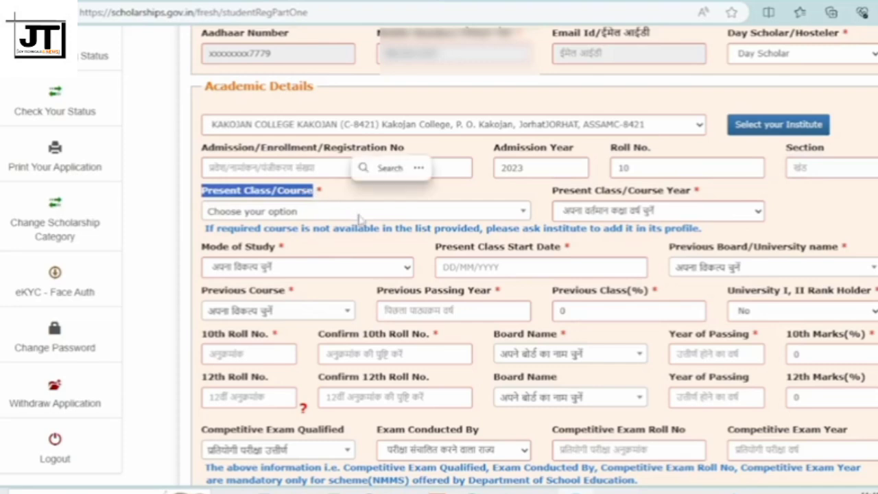
Choose BACHELOR OF SCIENCE - 3 YEARS as the present class/course.
left_click(358, 217)
left_click(529, 213)
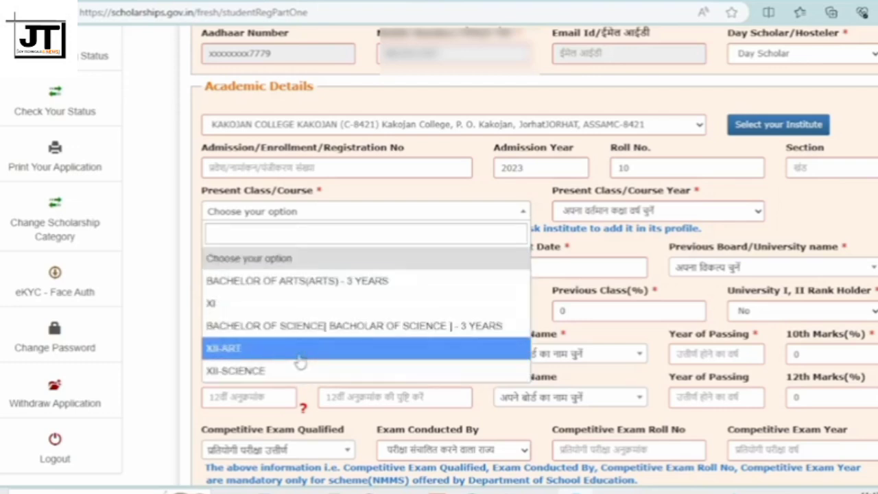
scroll(298, 359, "down", 3)
scroll(298, 359, "up", 3)
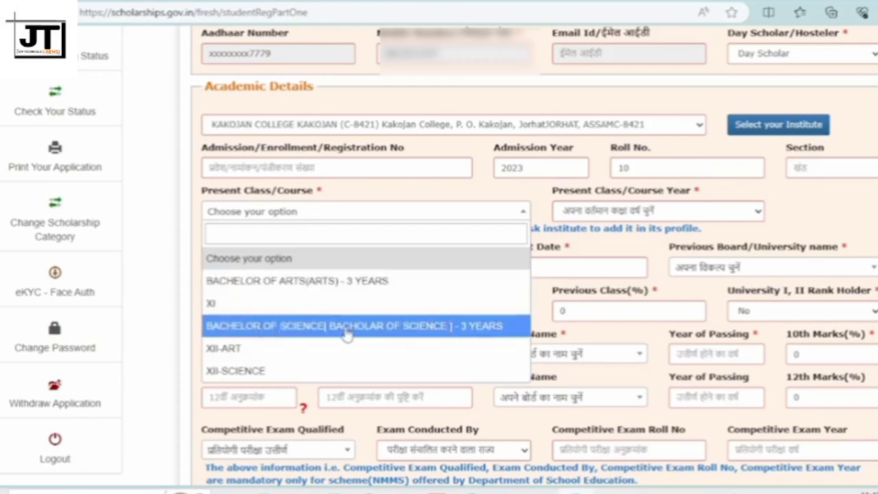
left_click(480, 326)
Set course year to 1 and mode of study to Regular/Full Time.
left_click_drag(550, 192, 690, 192)
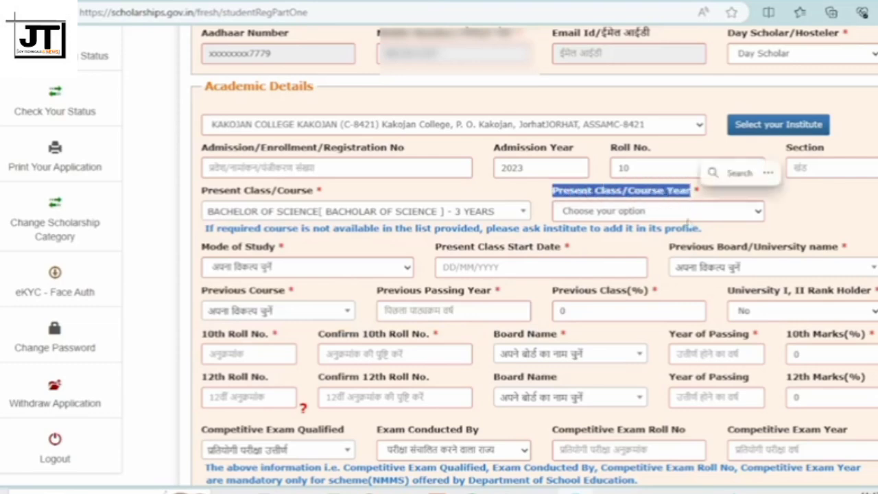
left_click(630, 214)
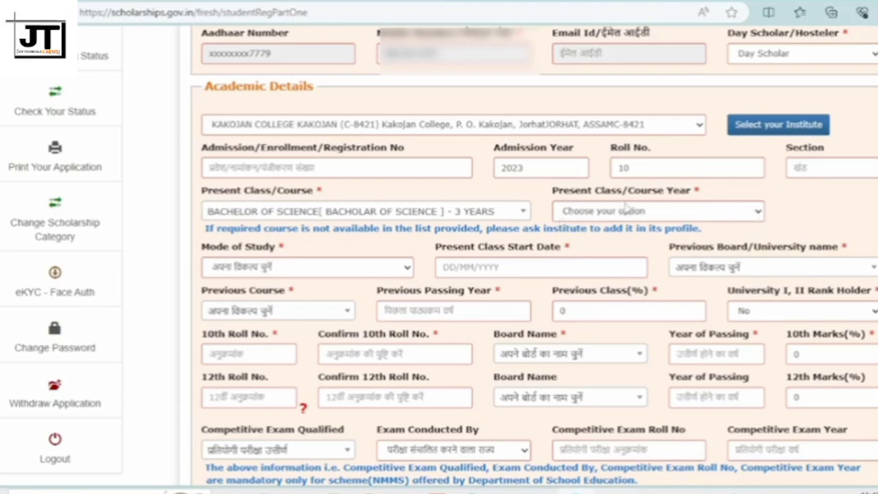
left_click(756, 212)
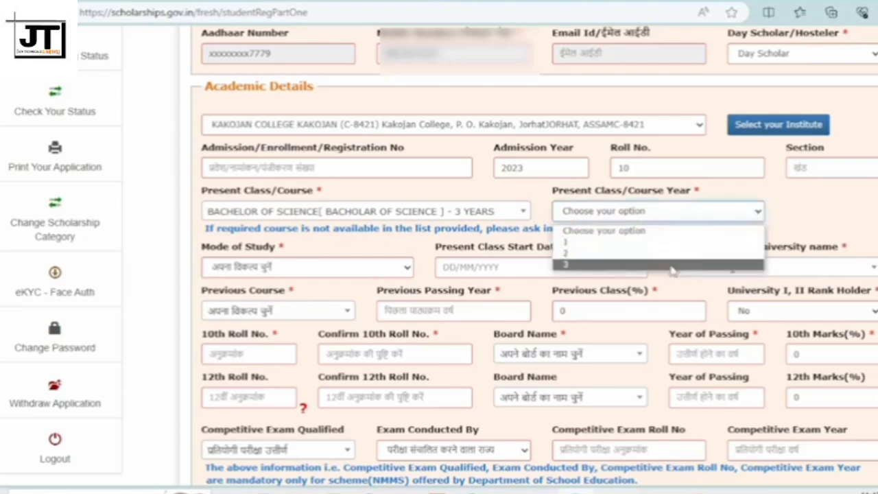
left_click(640, 244)
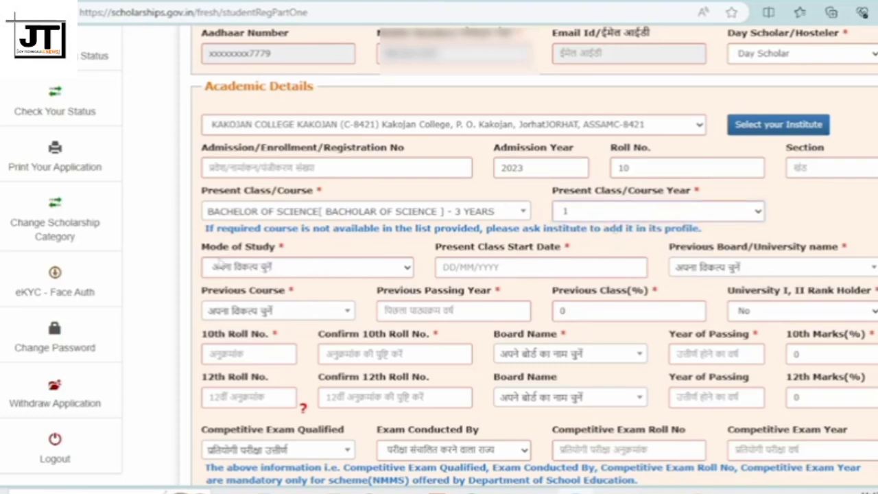
left_click_drag(201, 252, 288, 254)
left_click(289, 273)
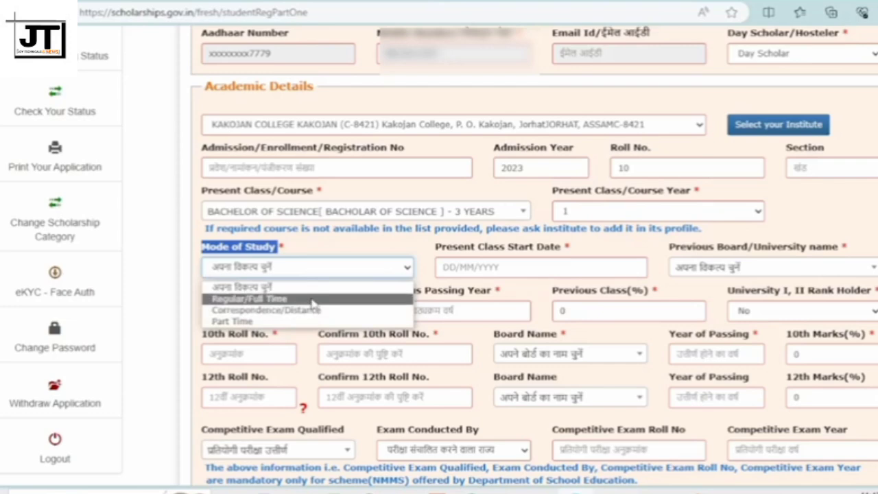
left_click(313, 304)
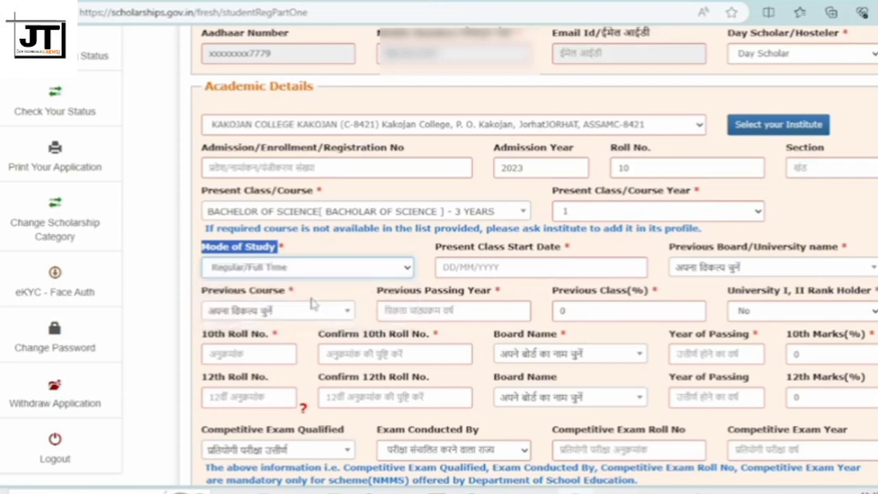
Set the class start date to 13/07/2023.
left_click(552, 267)
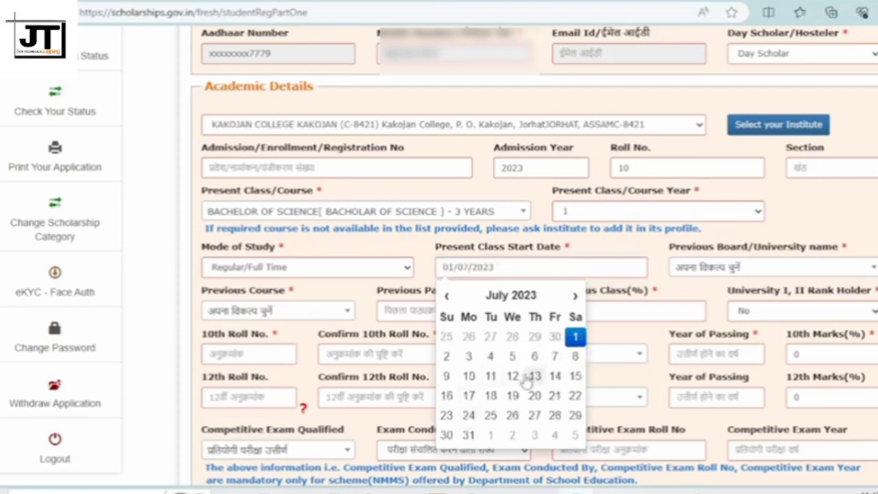
left_click(535, 376)
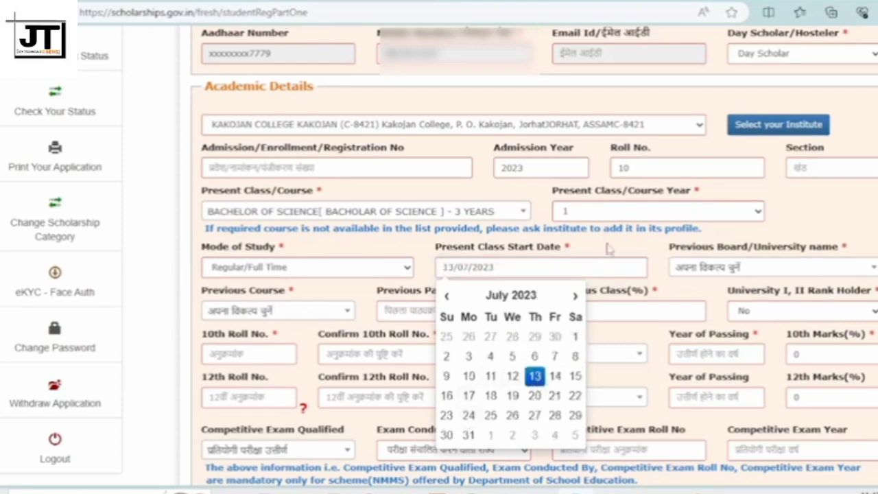
left_click(605, 251)
Search 'ASSAM HIGH' and pick the Assam higher secondary board as previous board.
left_click_drag(668, 247, 854, 241)
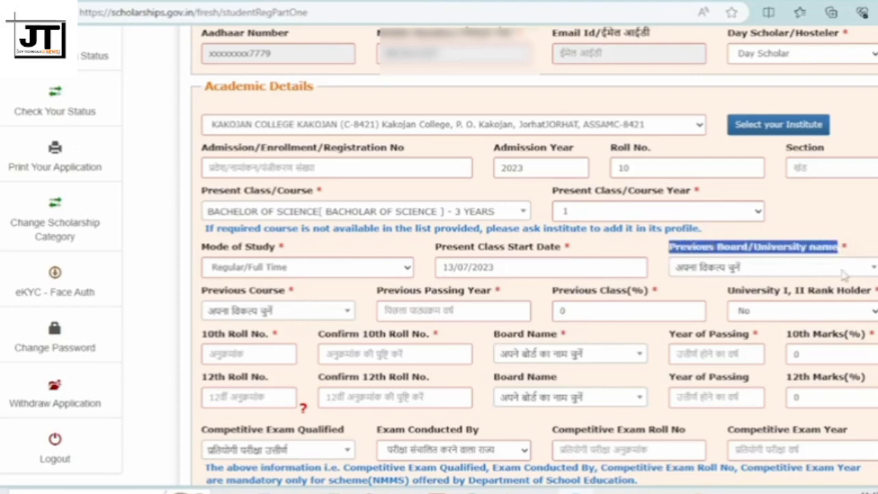
left_click(841, 269)
left_click(778, 294)
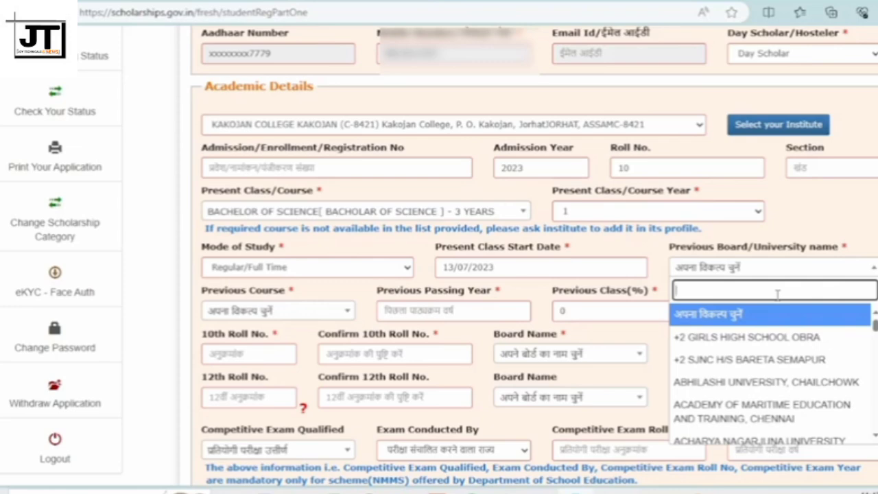
type("ASSAM")
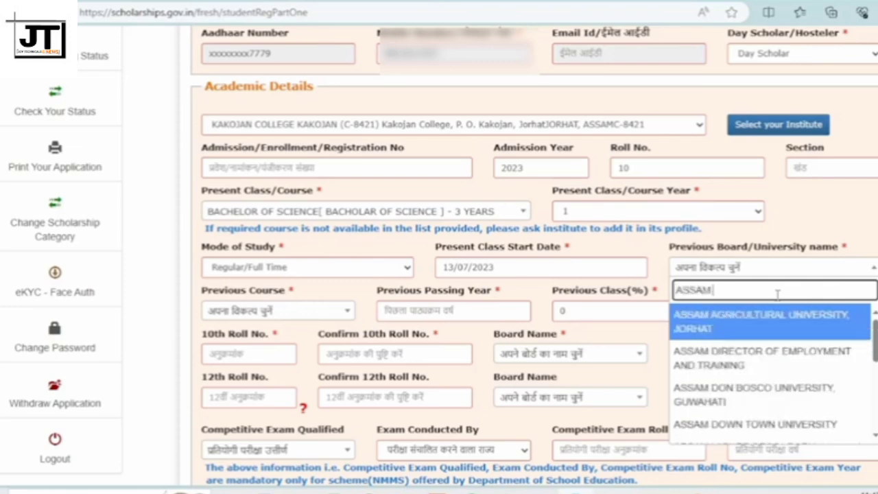
type(" HIGH")
key("Return")
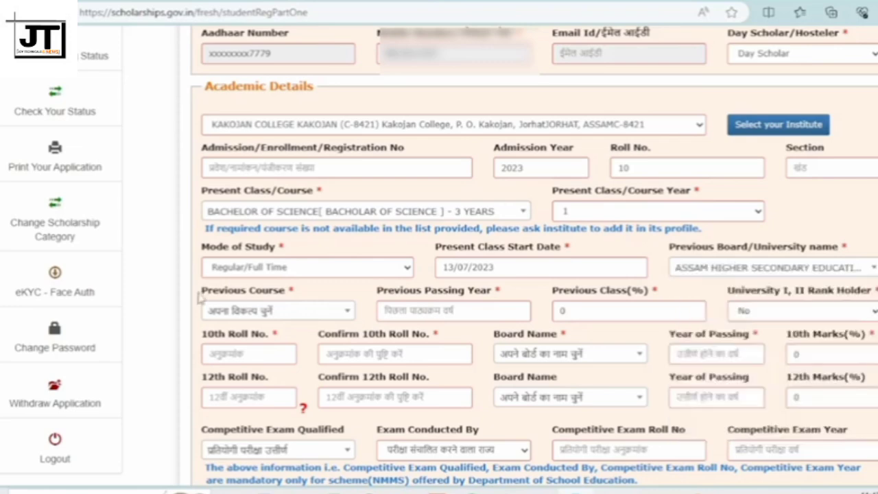
Choose HSC/Intermediate [12th]/Equivalent as the previous course.
left_click_drag(201, 290, 293, 299)
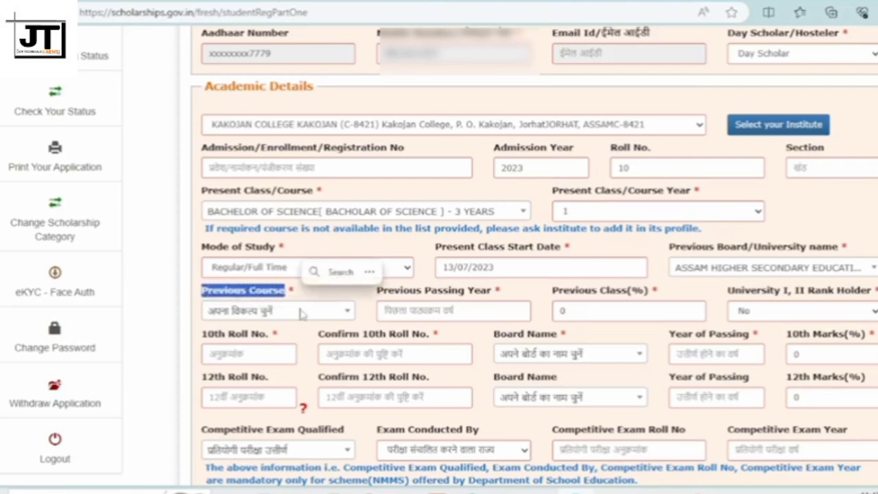
left_click(303, 312)
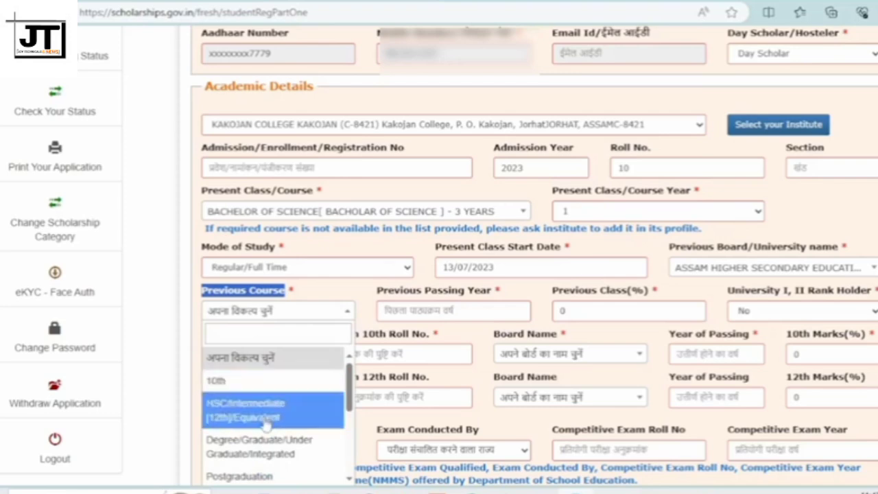
left_click(303, 411)
left_click(558, 310)
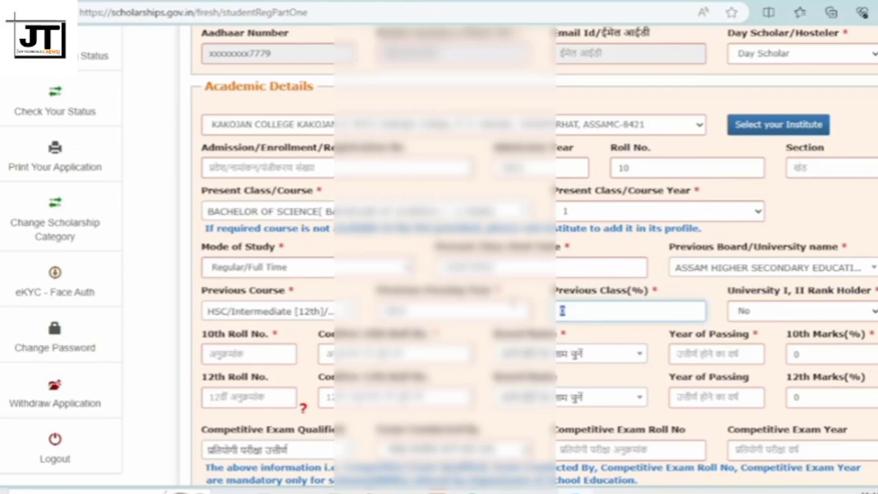
Enter previous class 44.4% and 10th details: Assam secondary board, 2021, marks 80.16.
type("44.4")
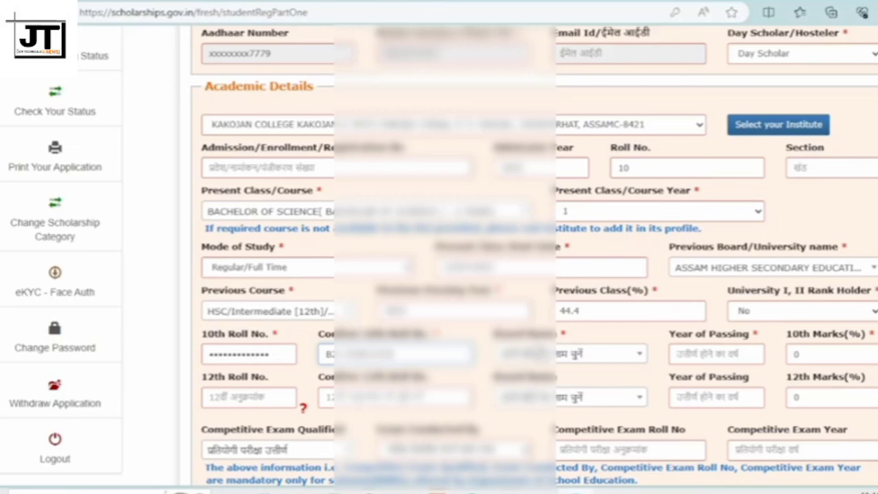
left_click(598, 354)
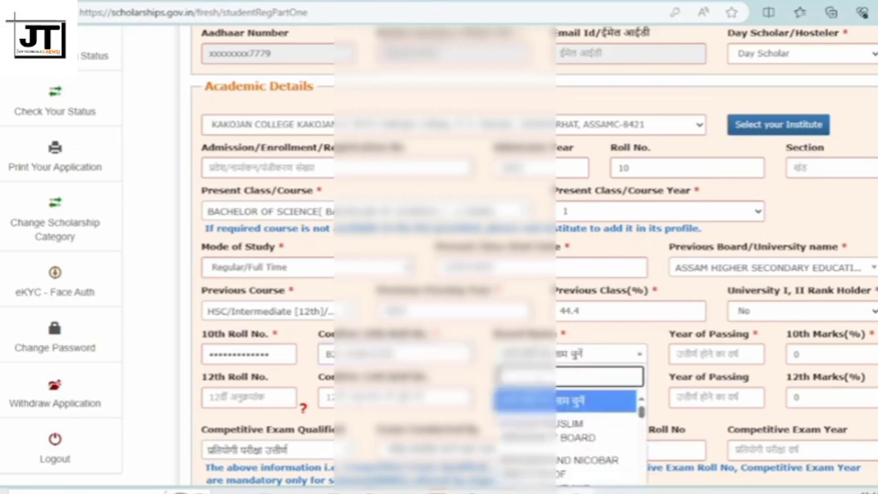
key("Down")
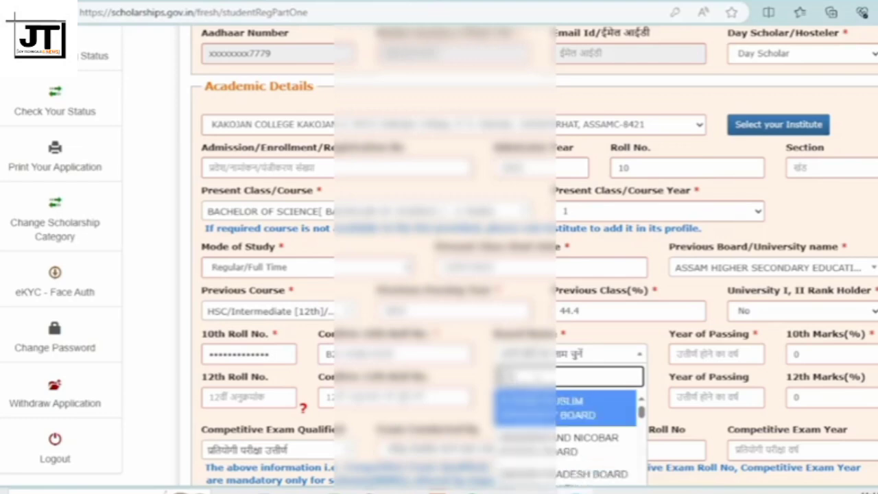
key("Down")
key("Down")
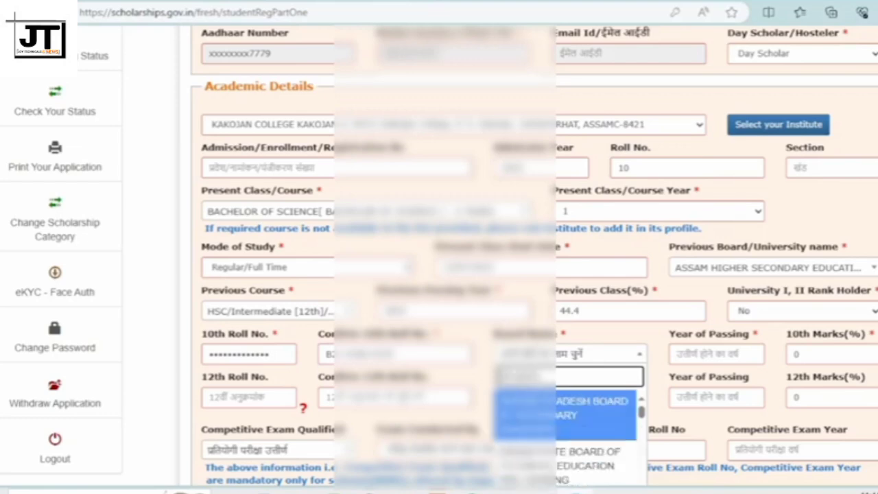
type("SE")
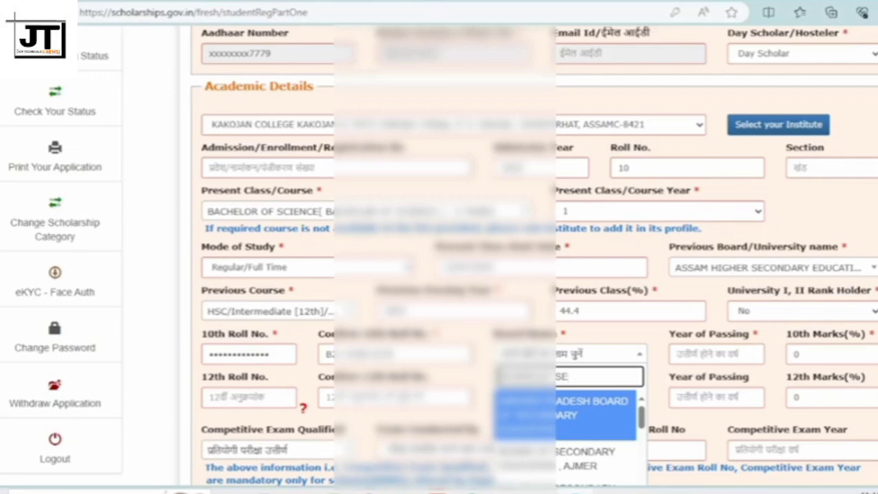
type("C")
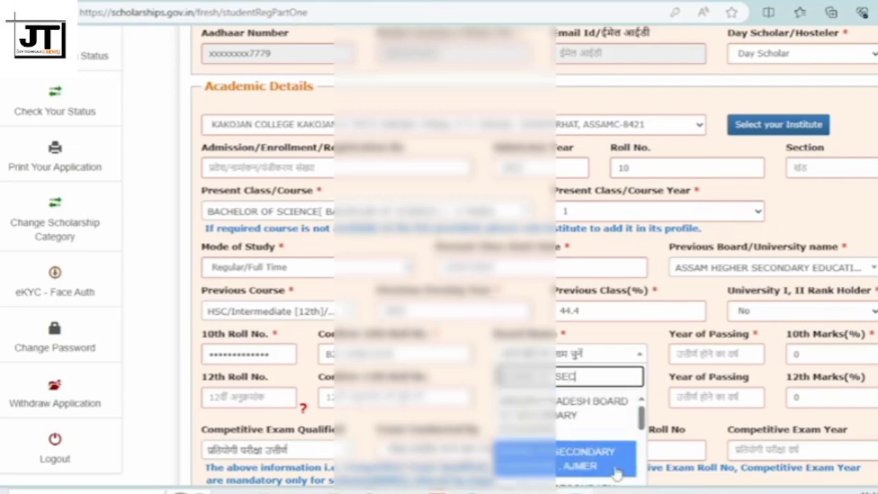
left_click_drag(641, 417, 645, 430)
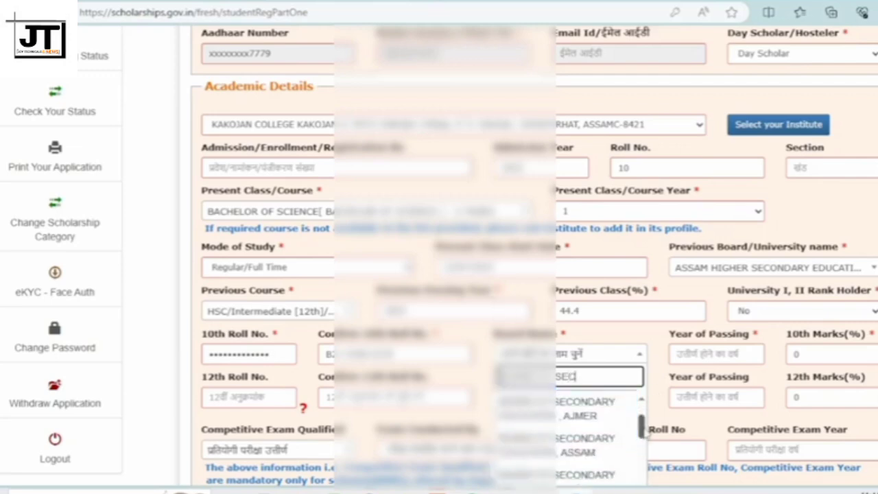
left_click(613, 453)
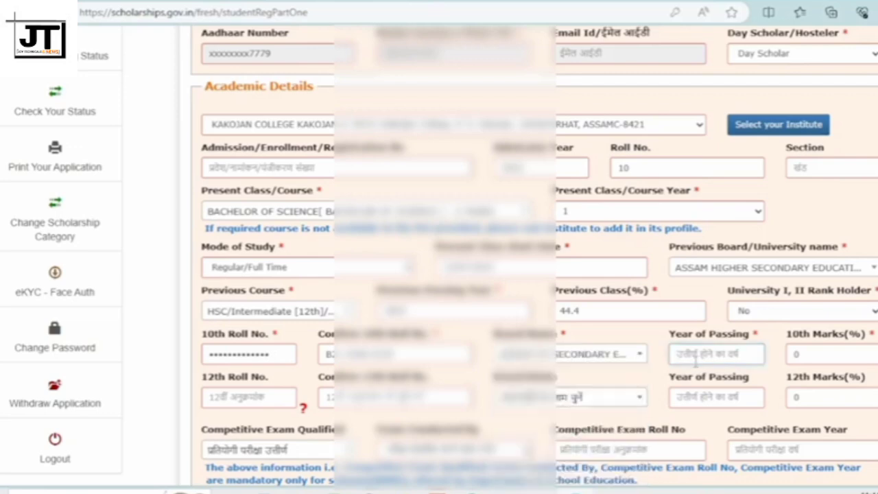
type("2021")
key("Tab")
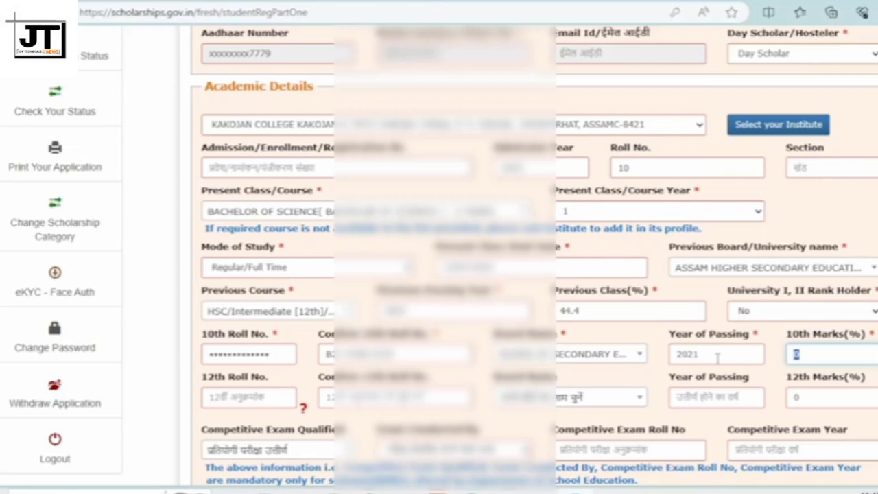
type("80.16")
Fill 12th details: roll number, Assam higher secondary council board, year 2023, marks 44.4.
left_click(260, 397)
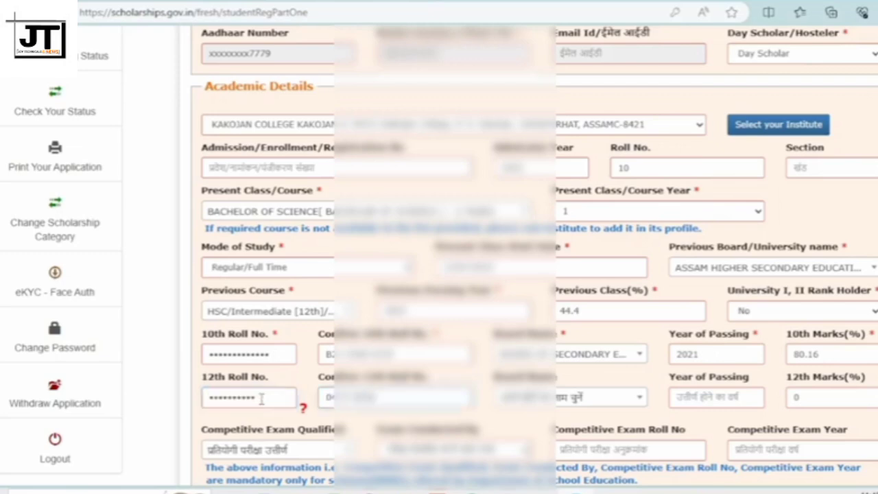
left_click(521, 397)
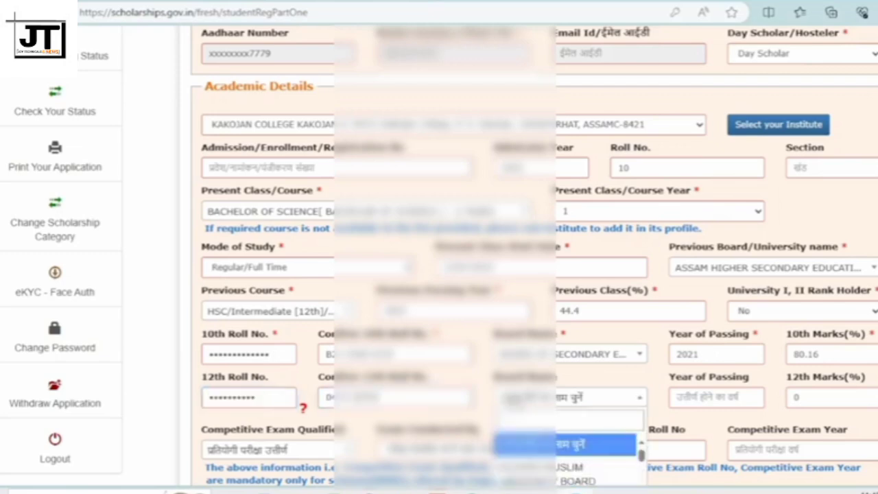
key("Down")
key("Down")
key("Down")
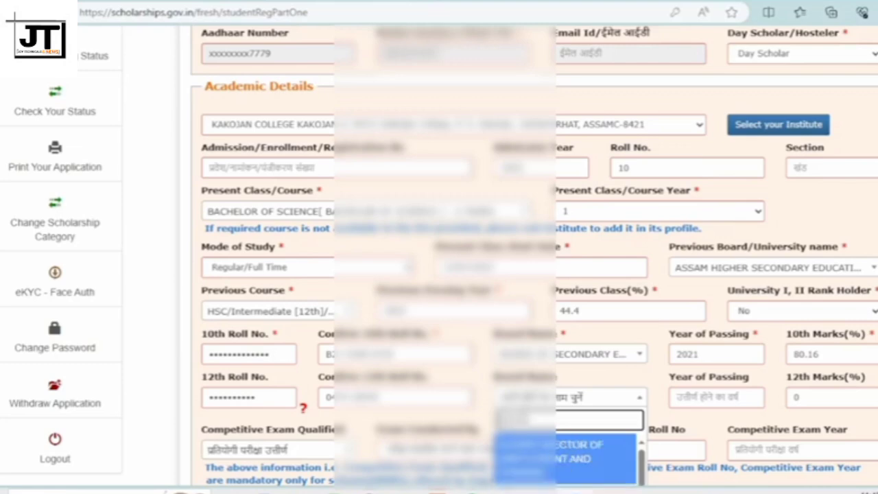
key("Down")
type("ASSAM HIGHER")
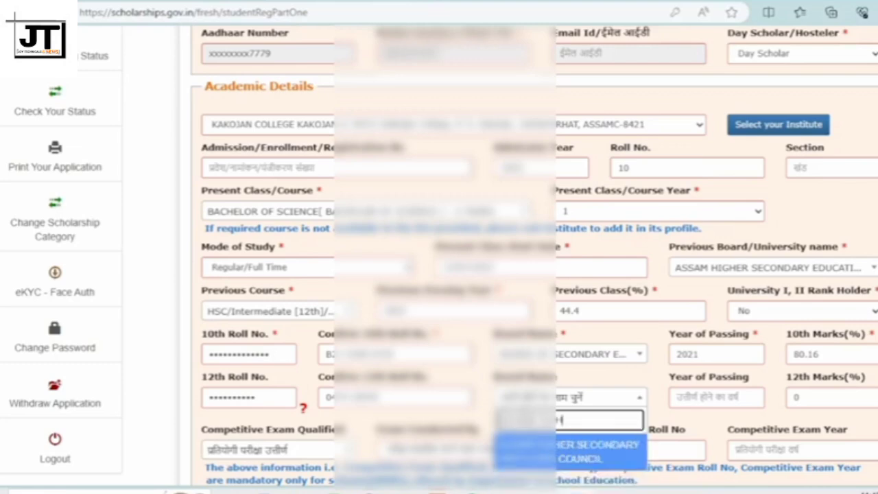
left_click(597, 458)
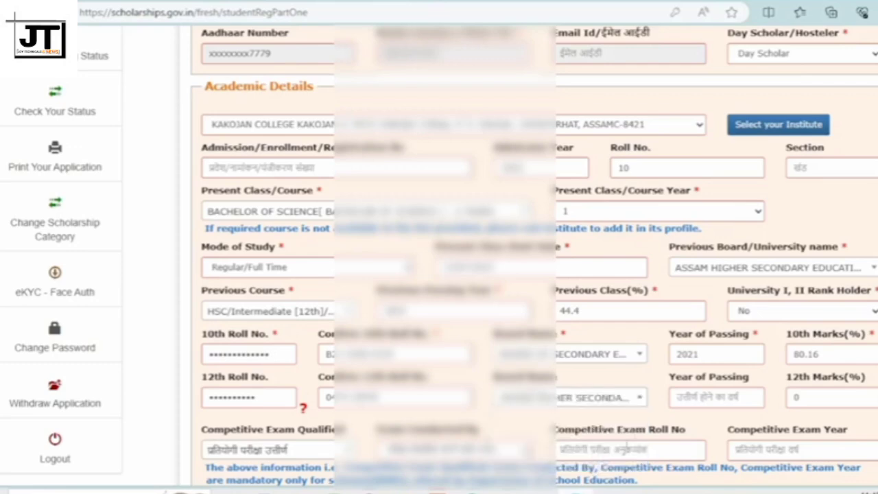
left_click(704, 404)
type("2023")
key("Tab")
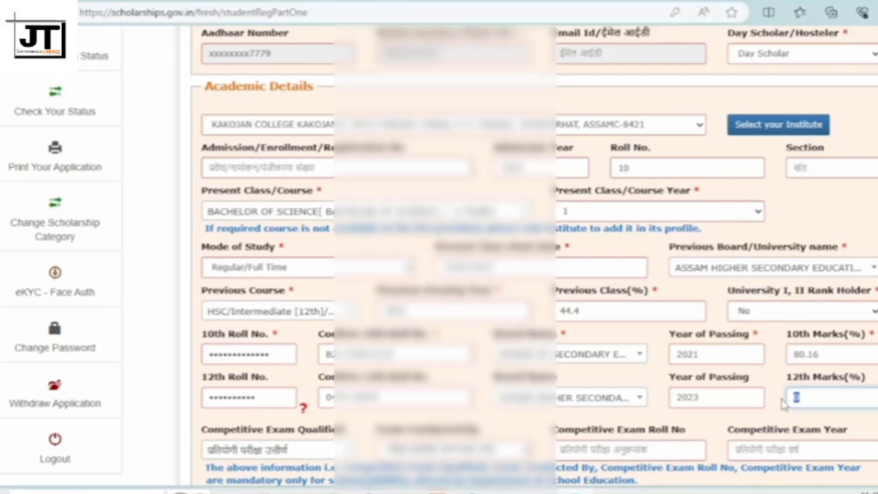
type("44.4")
Check the Competitive Exam Qualified list and leave it unset.
scroll(717, 419, "down", 3)
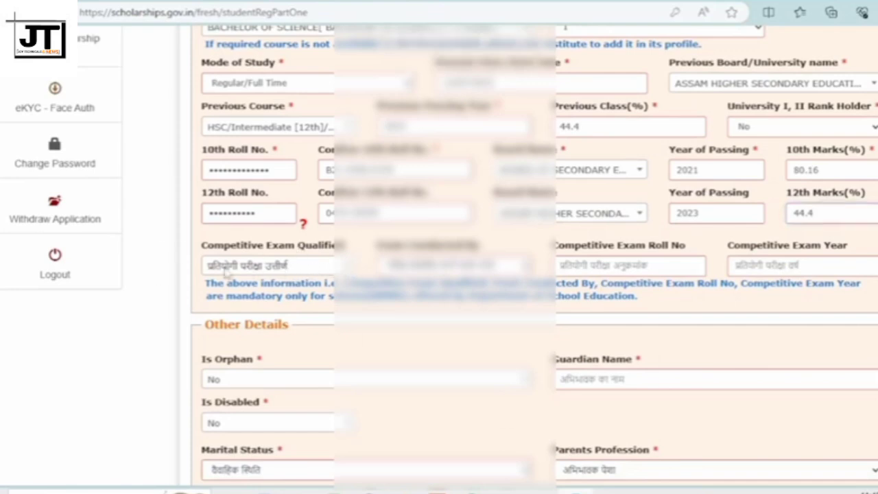
left_click(337, 266)
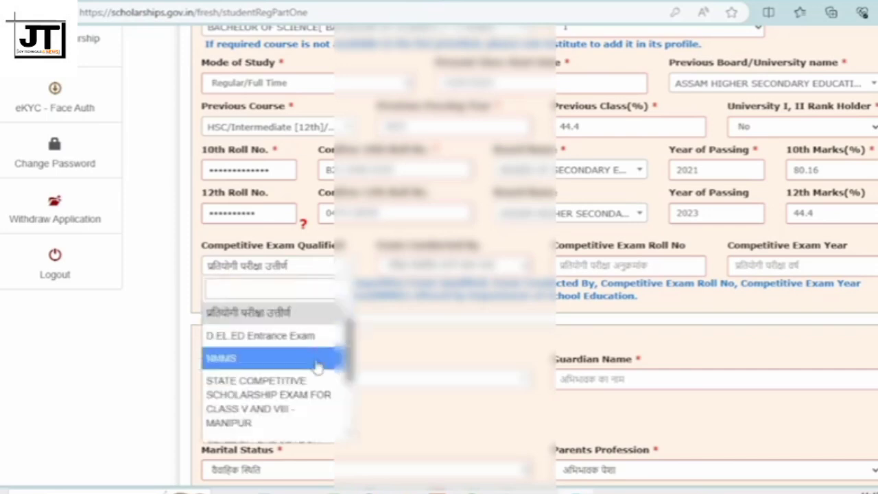
scroll(317, 367, "down", 1)
scroll(231, 359, "up", 1)
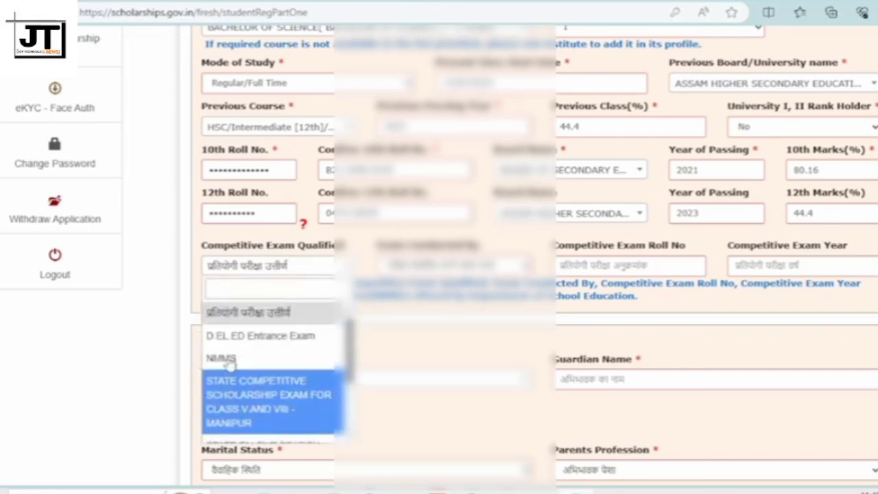
left_click(228, 316)
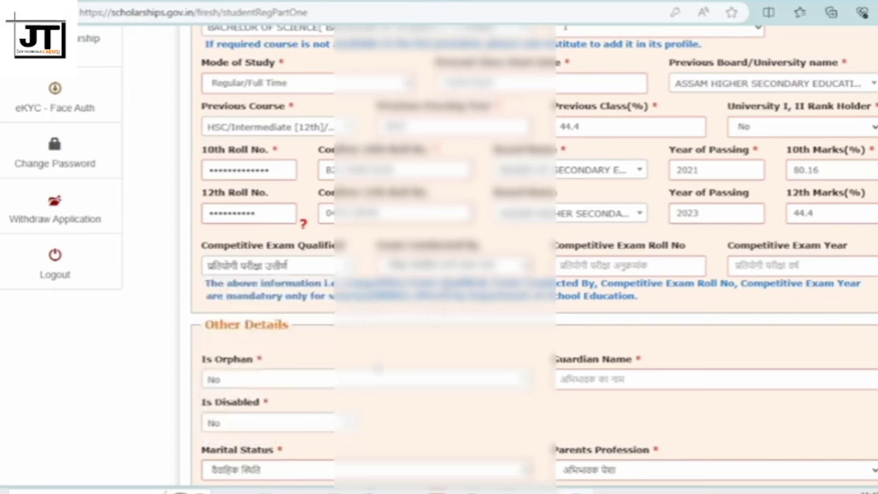
Enter the guardian's full name in Guardian Name under Other Details.
scroll(233, 368, "down", 2)
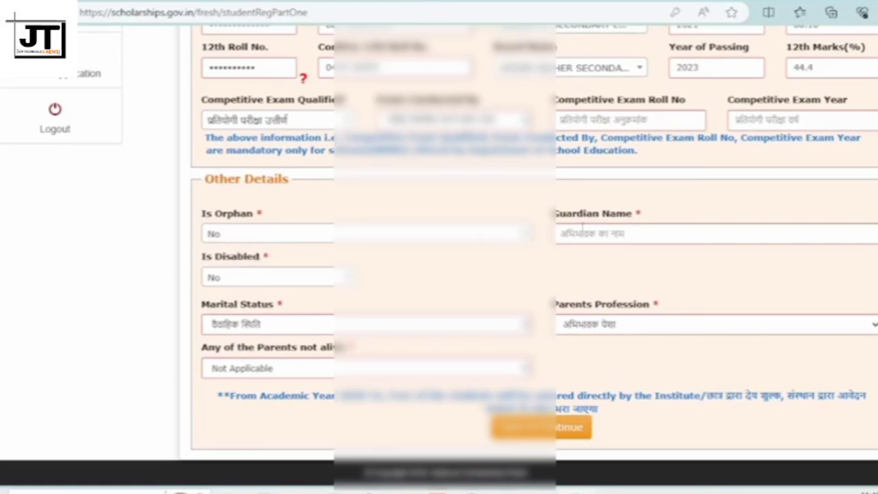
left_click(587, 229)
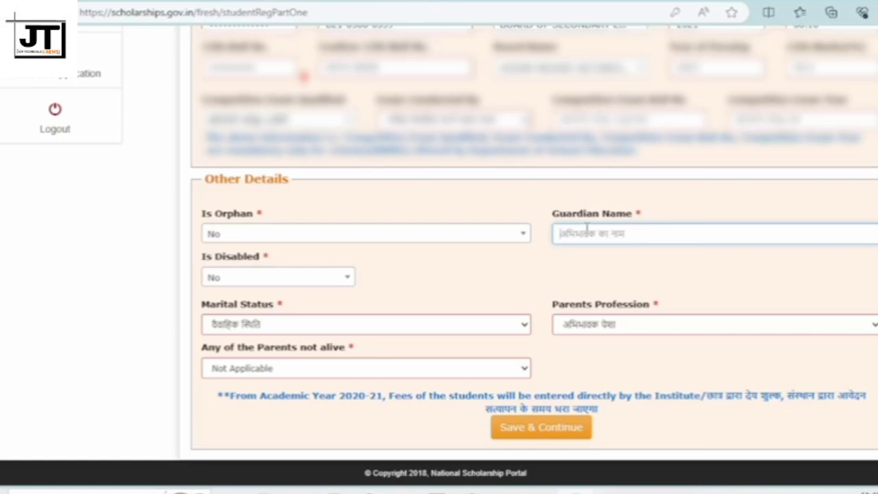
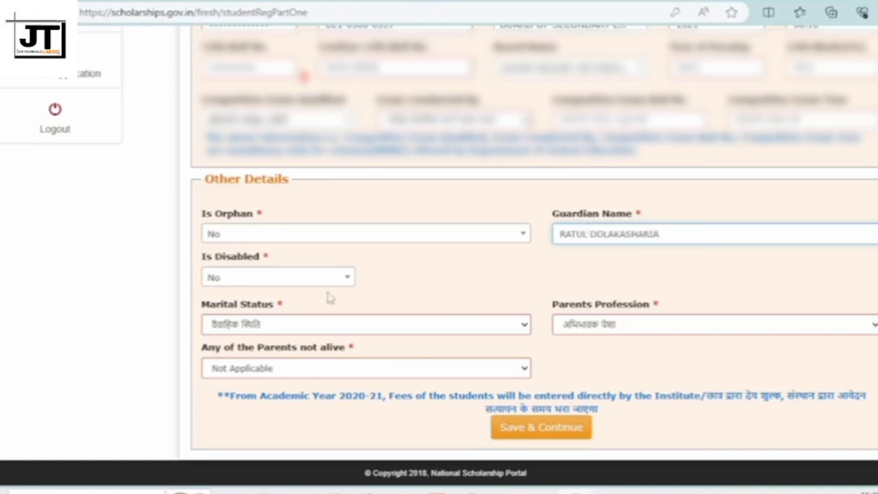
Set Is Disabled to No and Marital Status to Un Married.
left_click(299, 283)
left_click(288, 348)
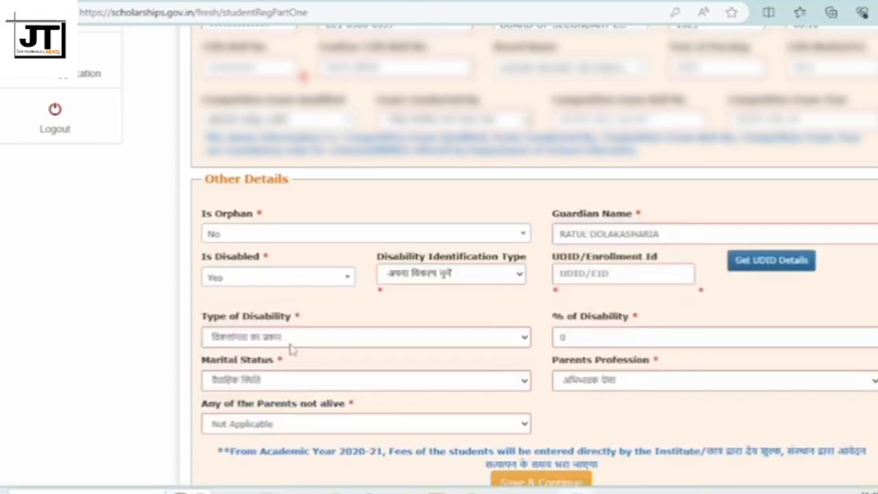
left_click(281, 277)
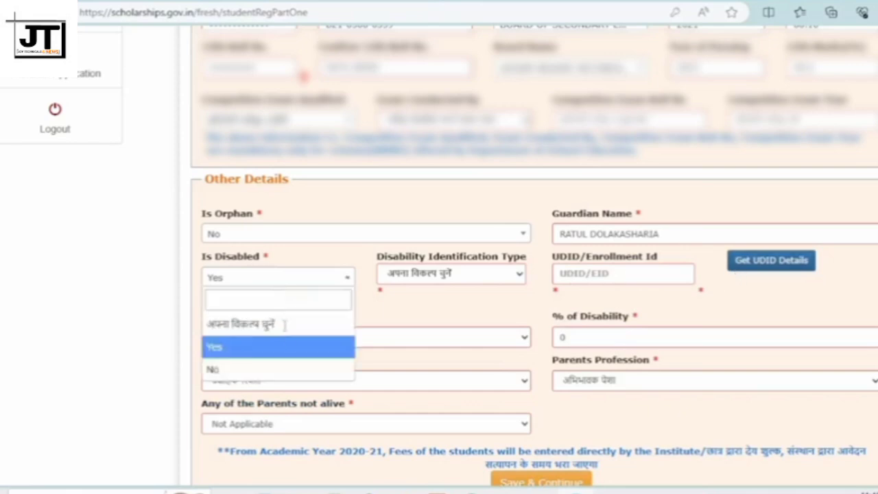
left_click(299, 378)
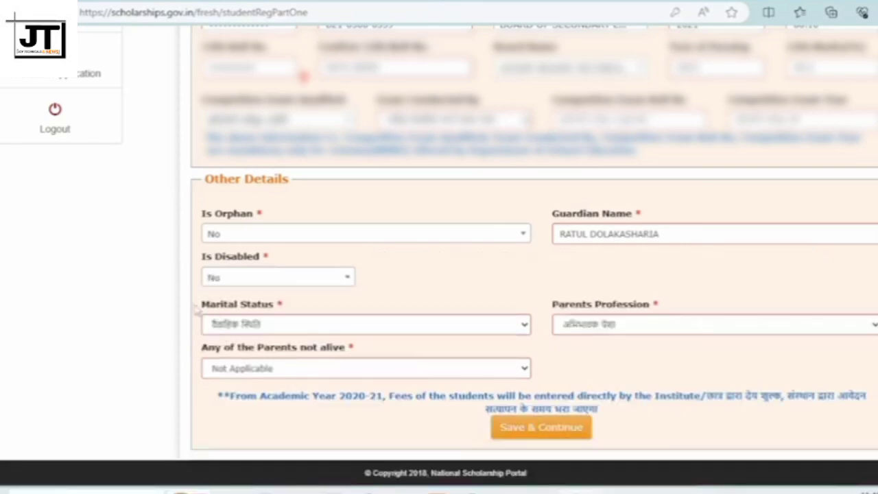
left_click_drag(209, 305, 320, 309)
left_click(325, 322)
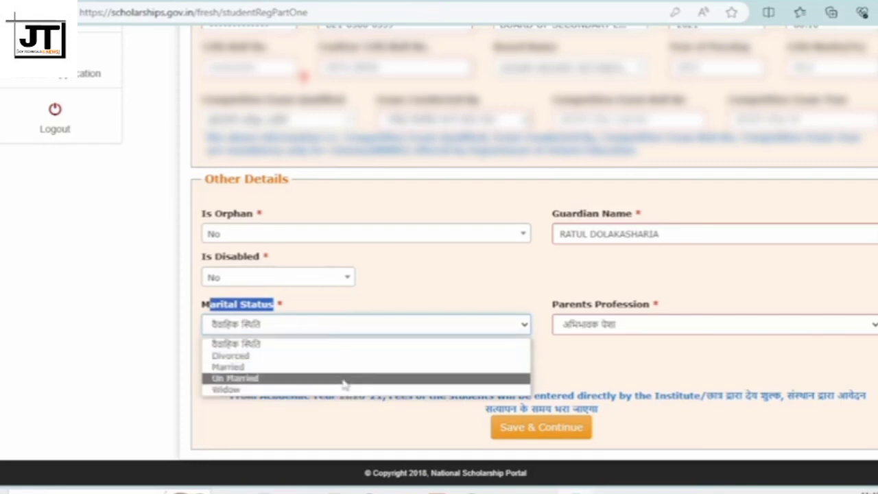
left_click(345, 380)
left_click(397, 284)
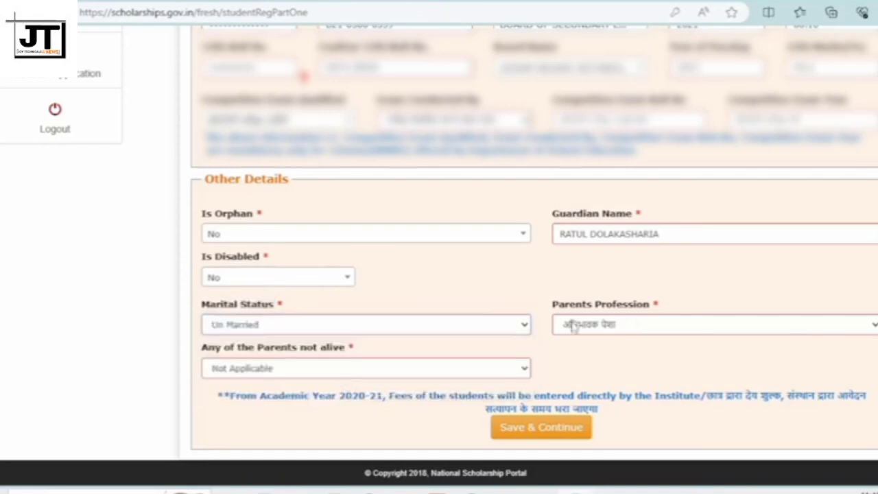
Set Parents Profession to Others, keep Not Applicable, and save and continue.
left_click(572, 325)
left_click(572, 325)
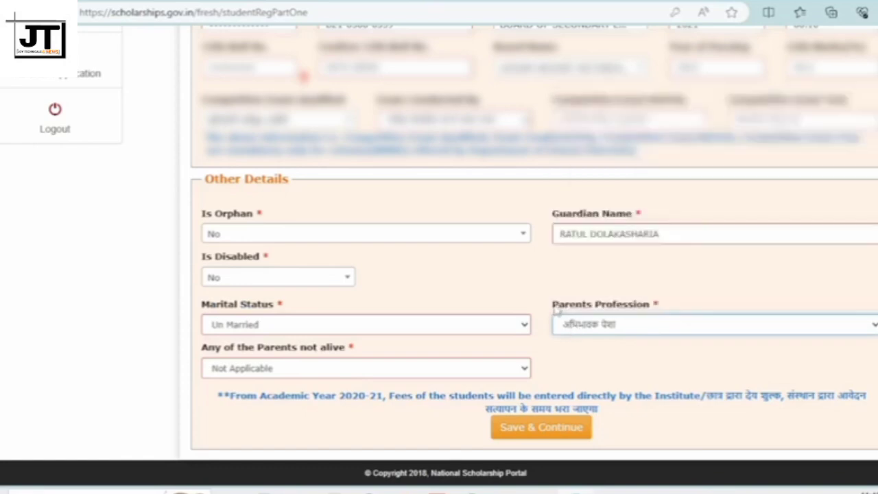
left_click_drag(554, 310, 668, 309)
left_click(660, 321)
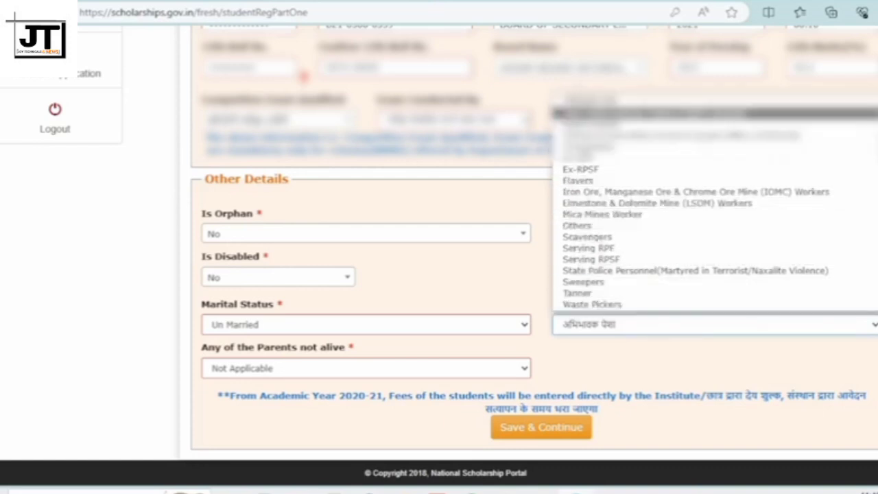
left_click(579, 227)
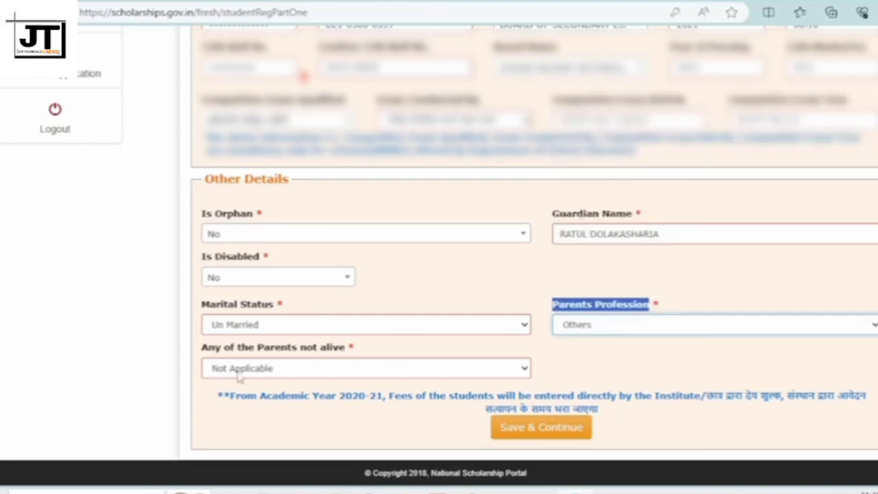
left_click_drag(199, 347, 346, 348)
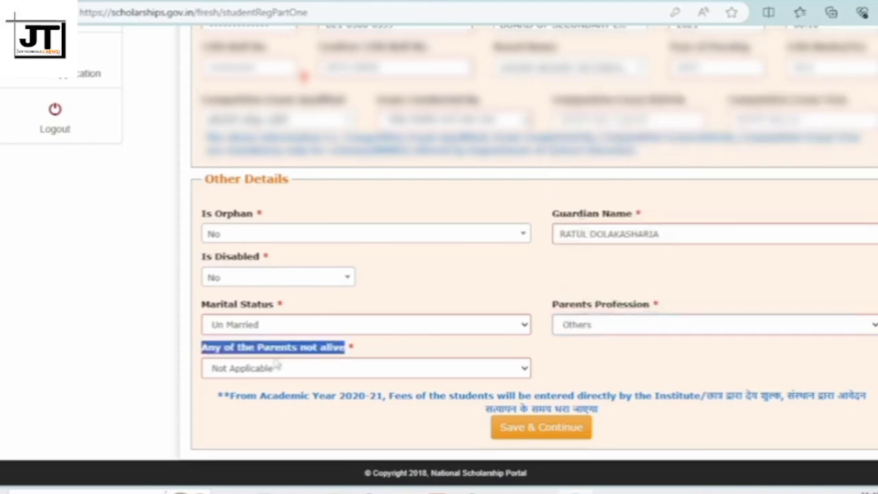
left_click(355, 368)
left_click(322, 399)
left_click(532, 438)
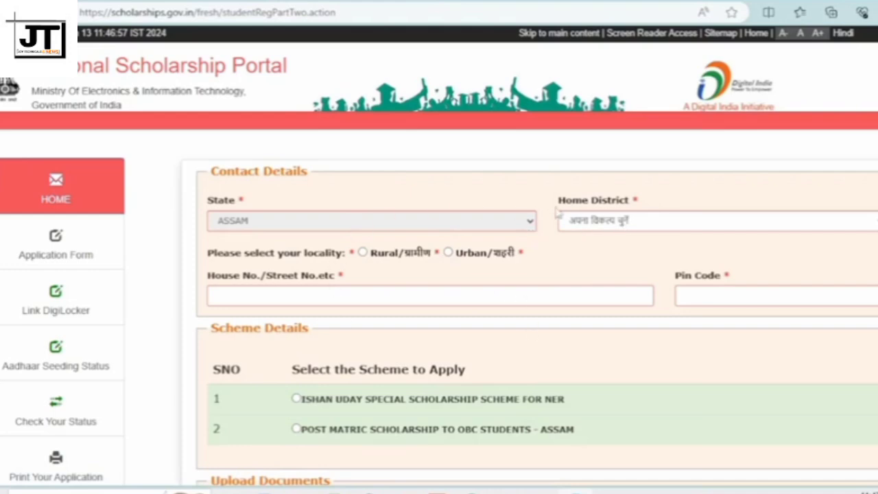
Set Home District to JORHAT and locality to Urban in Contact Details.
left_click_drag(559, 199, 635, 202)
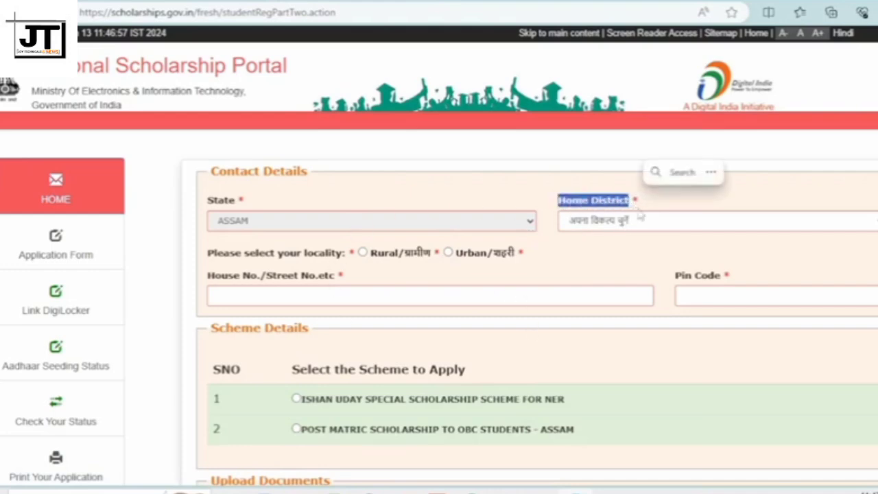
left_click(638, 220)
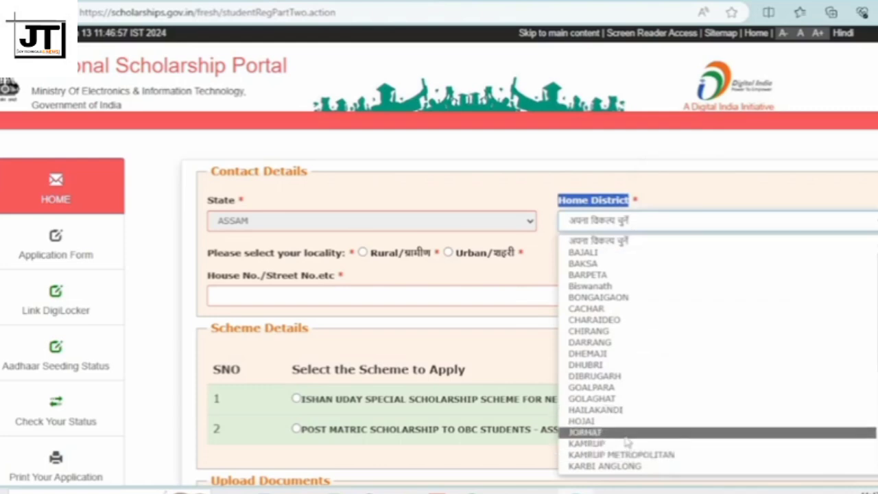
left_click(626, 433)
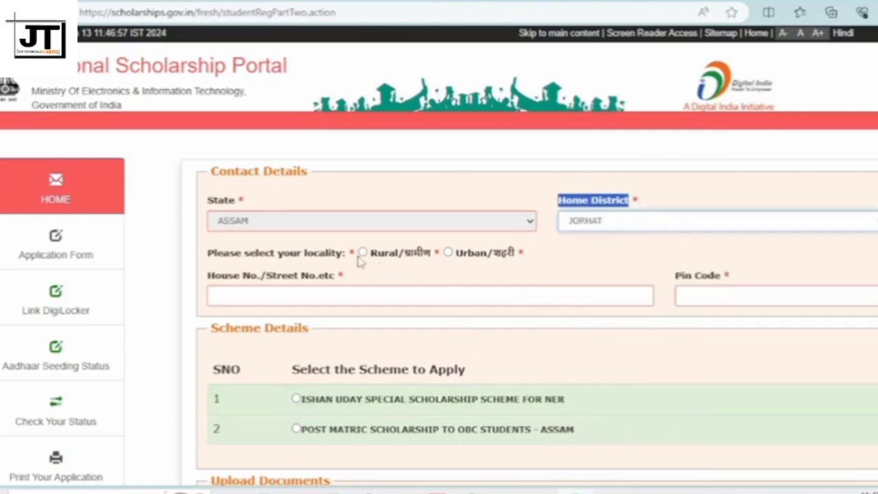
left_click(452, 255)
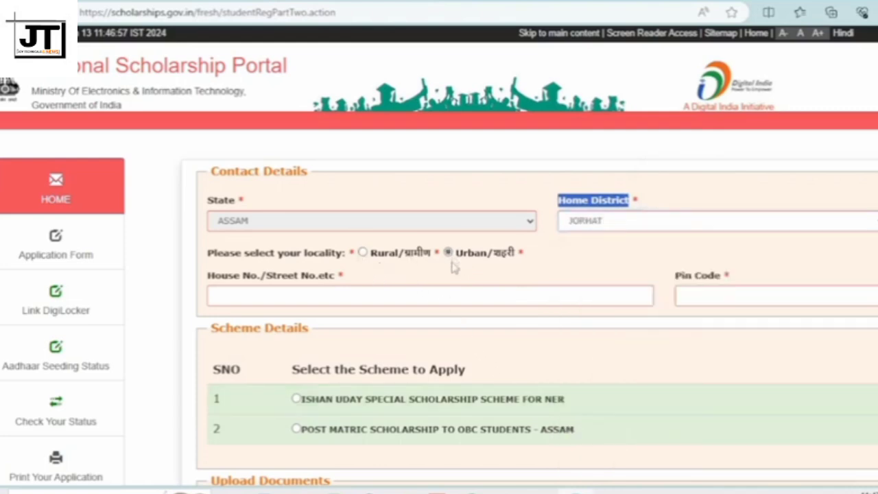
left_click(431, 298)
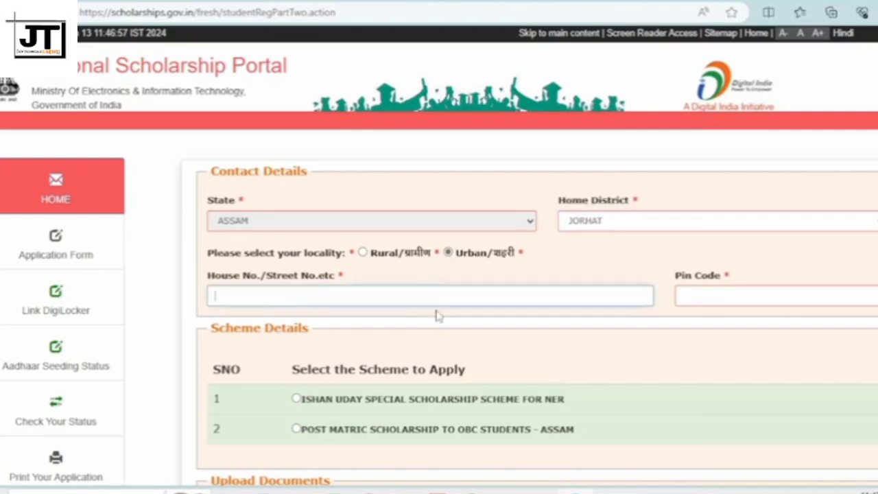
left_click(710, 302)
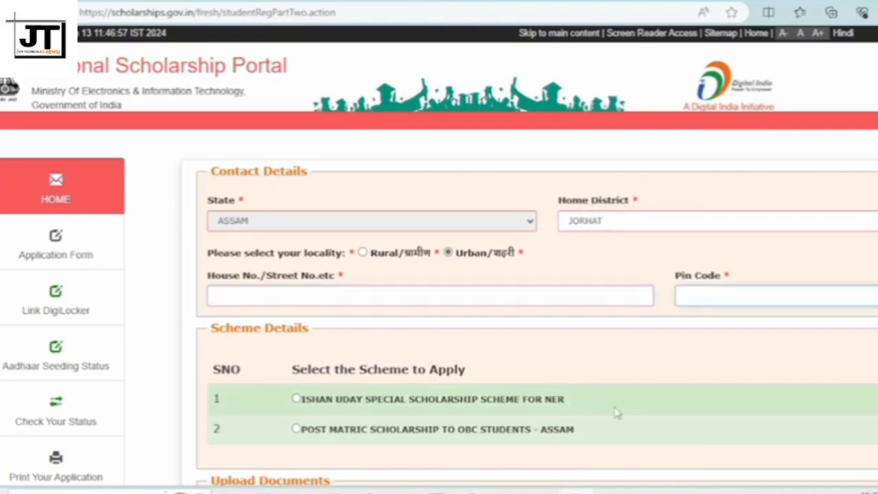
scroll(395, 410, "down", 3)
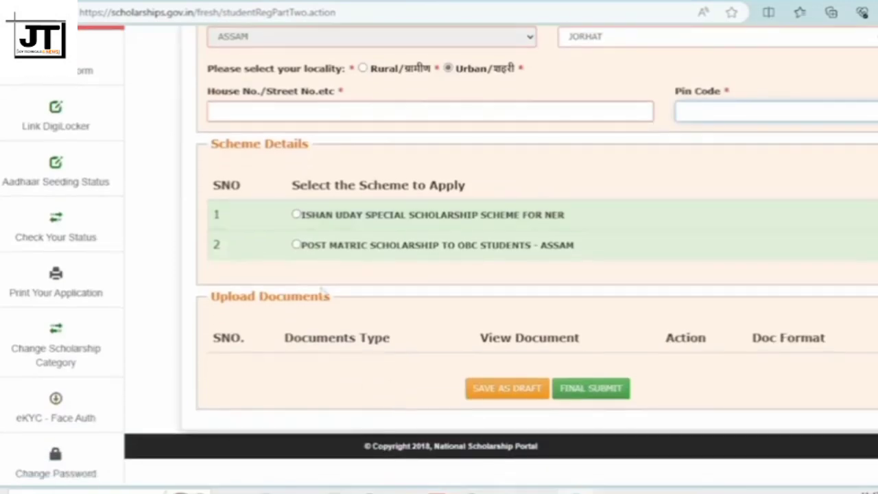
Select scheme 1, ISHAN UDAY SPECIAL SCHOLARSHIP SCHEME FOR NER, and view its six documents.
left_click_drag(293, 189, 496, 194)
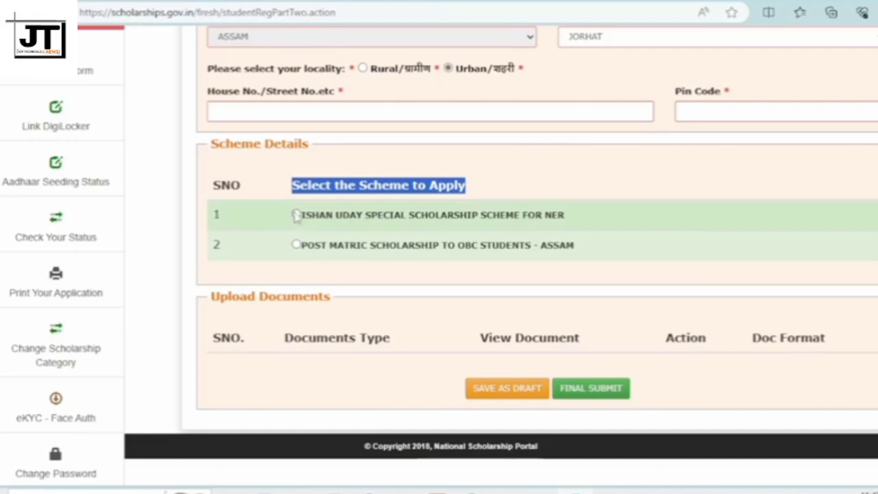
left_click(296, 215)
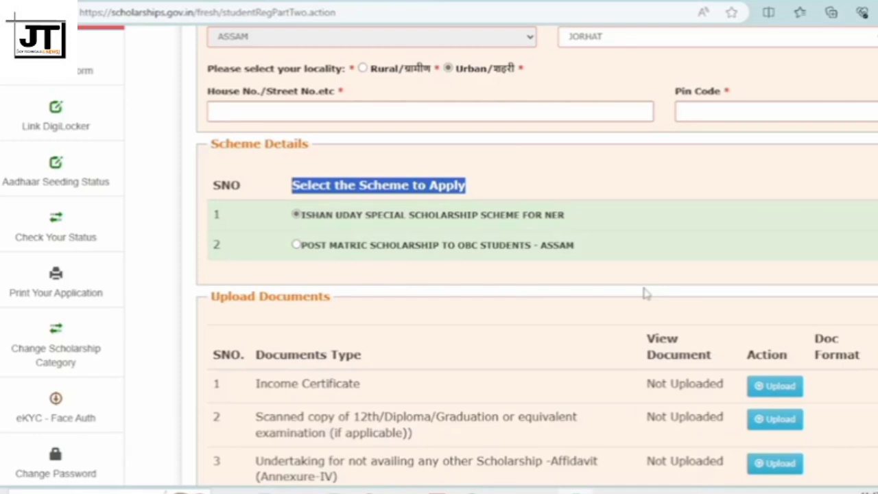
scroll(511, 235, "down", 3)
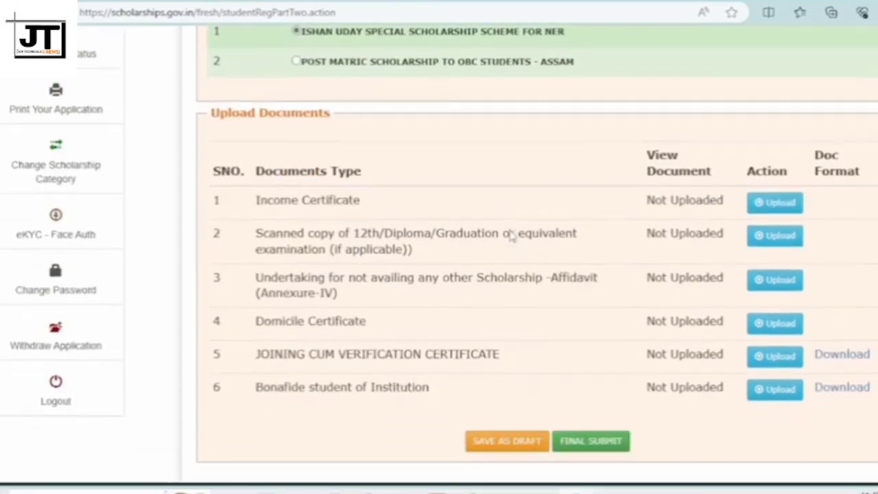
left_click(849, 362)
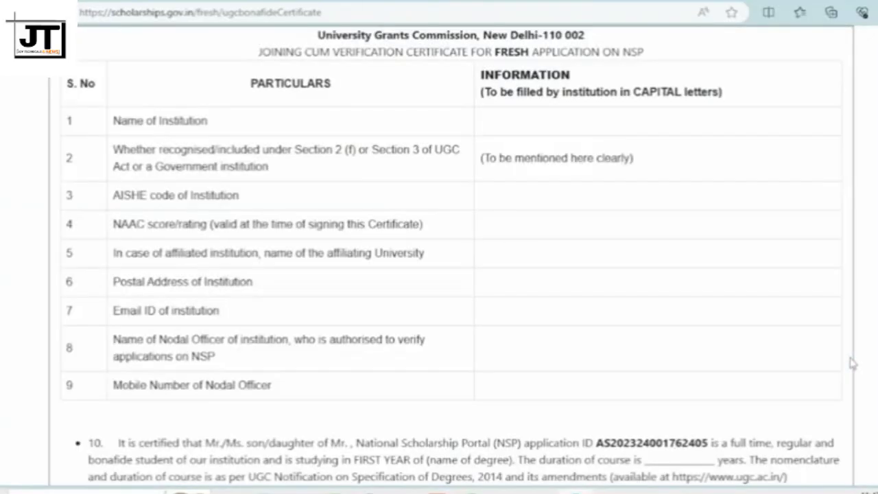
scroll(616, 303, "down", 6)
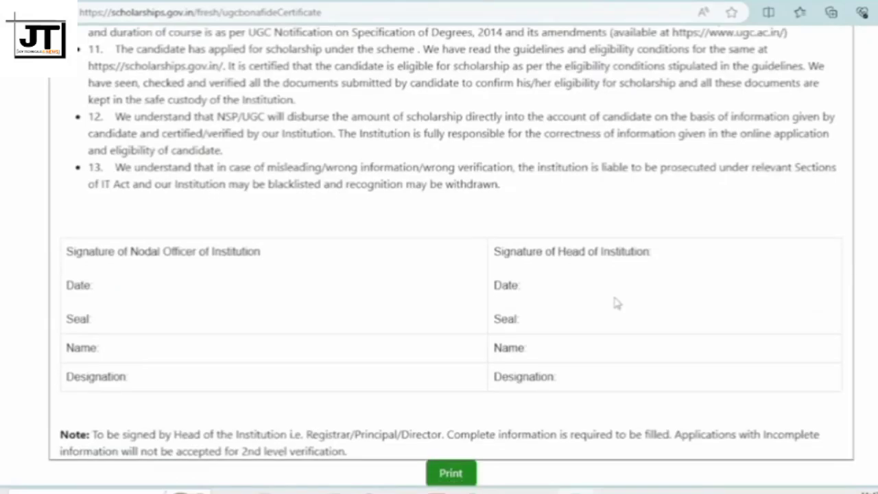
scroll(582, 295, "up", 7)
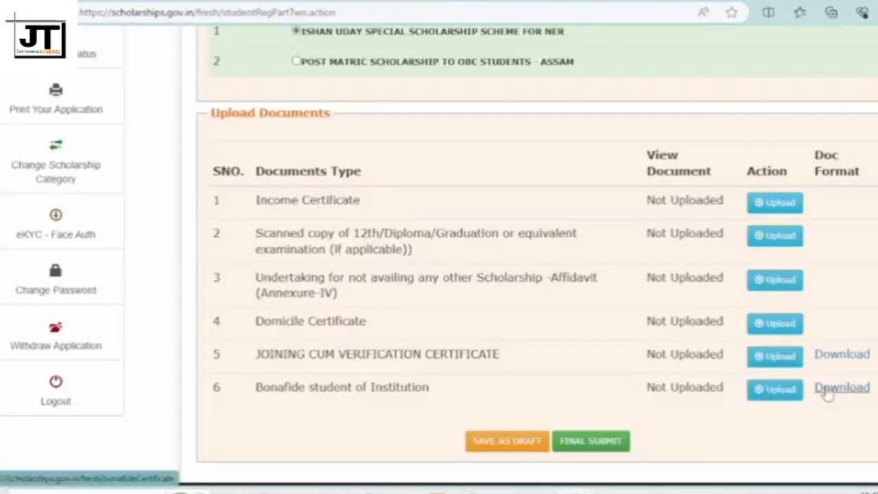
left_click(832, 391)
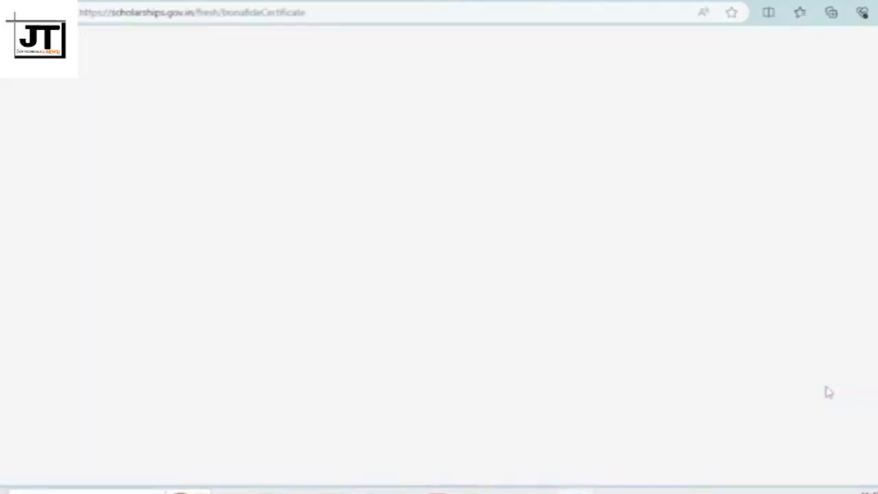
scroll(612, 285, "down", 3)
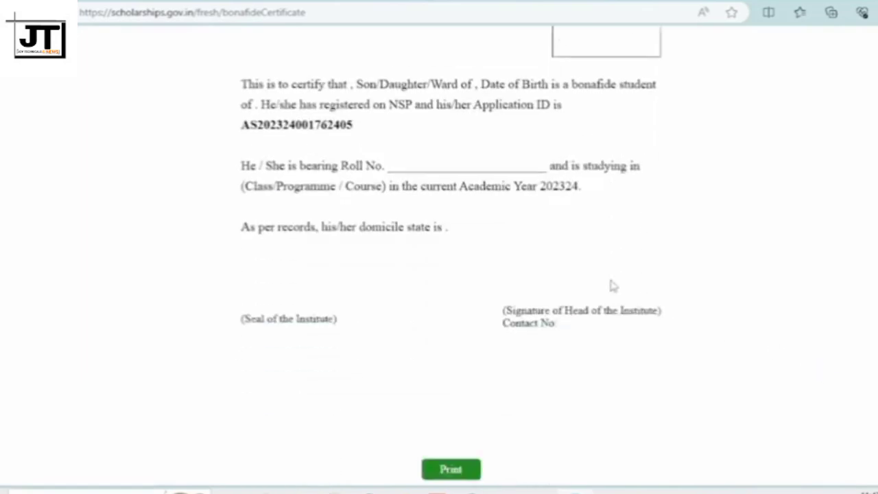
scroll(613, 285, "up", 3)
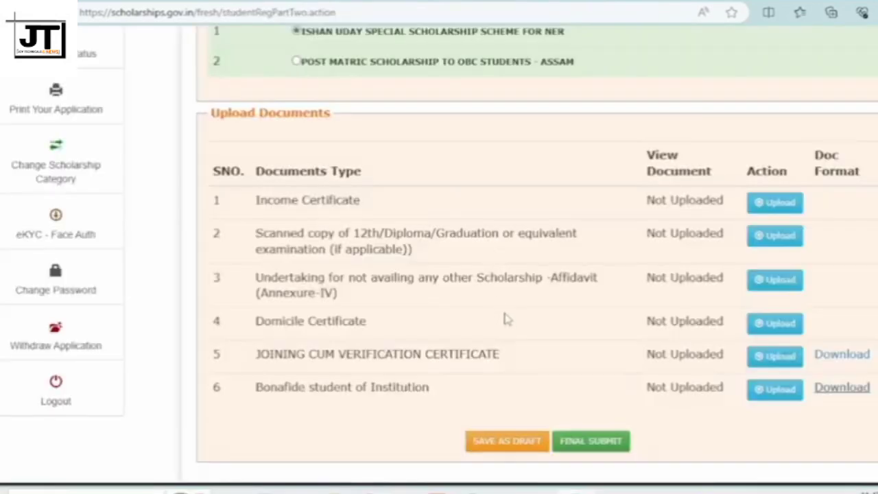
Select scheme 2, POST MATRIC SCHOLARSHIP TO OBC STUDENTS - ASSAM.
scroll(505, 334, "up", 3)
scroll(302, 255, "up", 3)
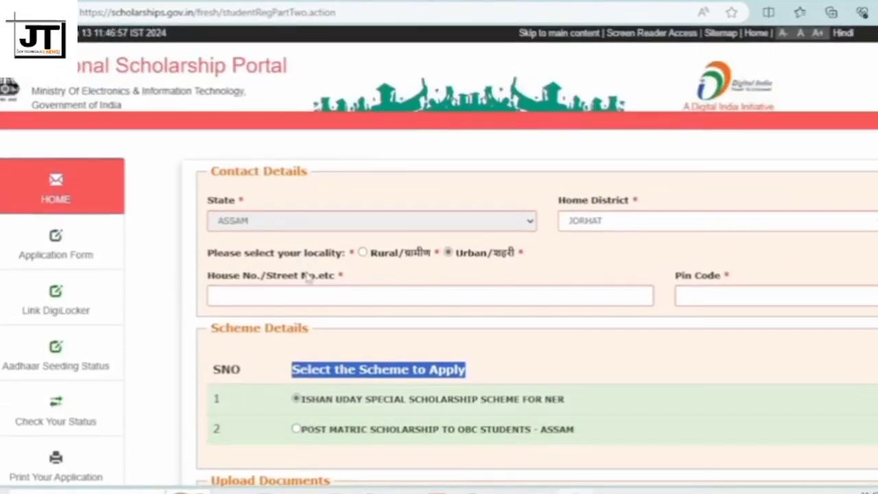
scroll(346, 367, "down", 3)
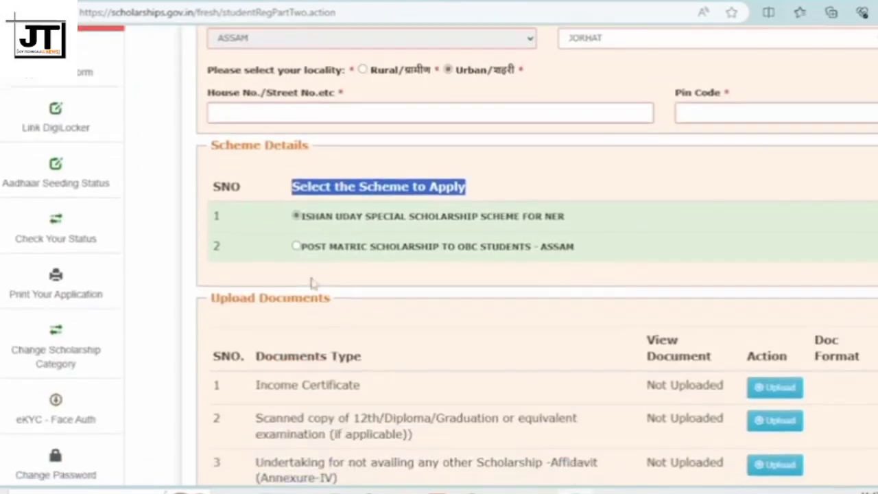
left_click_drag(303, 251, 586, 257)
left_click(587, 257)
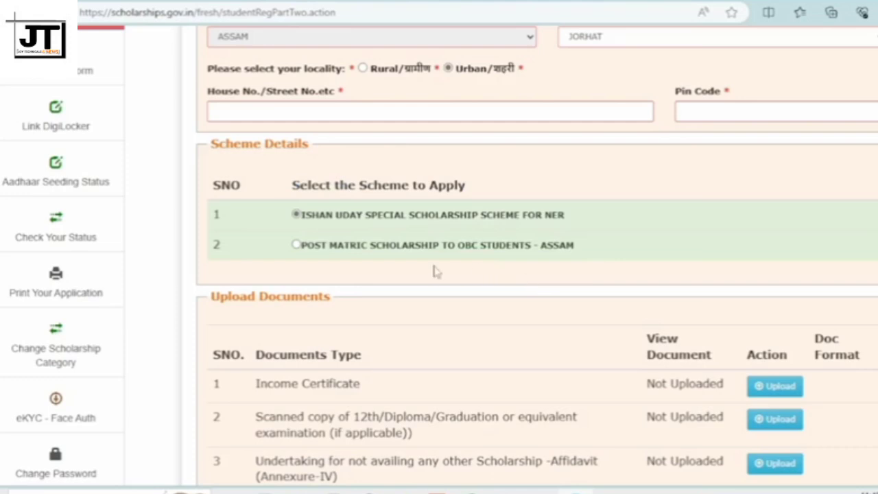
left_click(296, 247)
scroll(408, 319, "down", 2)
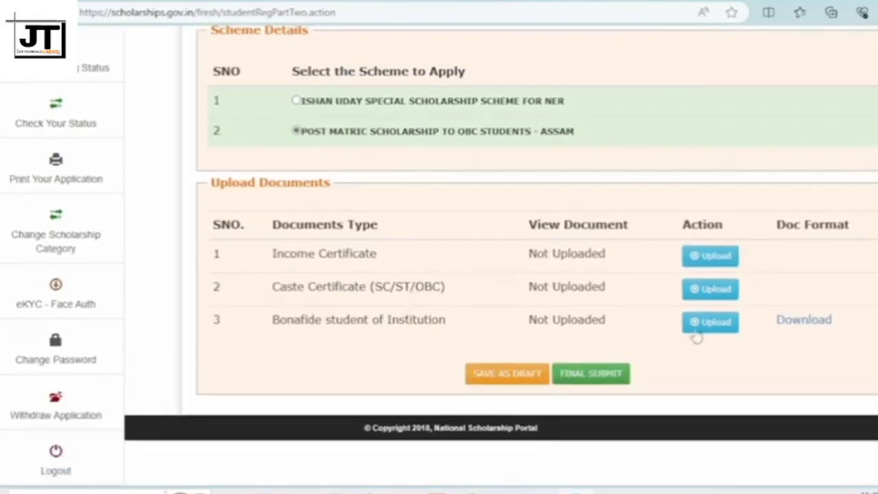
Review the three required documents: Income Certificate, Caste Certificate, Bonafide student of Institution.
double_click(323, 319)
left_click_drag(336, 319, 445, 320)
left_click(312, 294)
left_click_drag(273, 255, 384, 257)
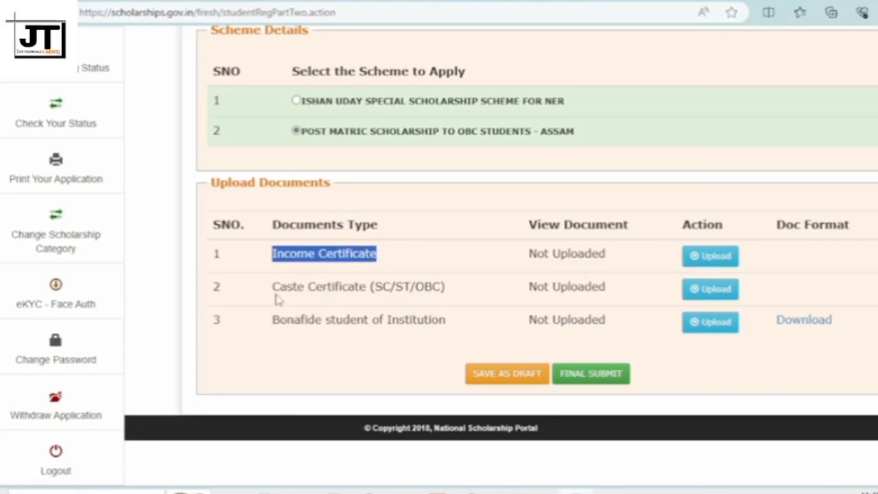
left_click_drag(273, 290, 447, 292)
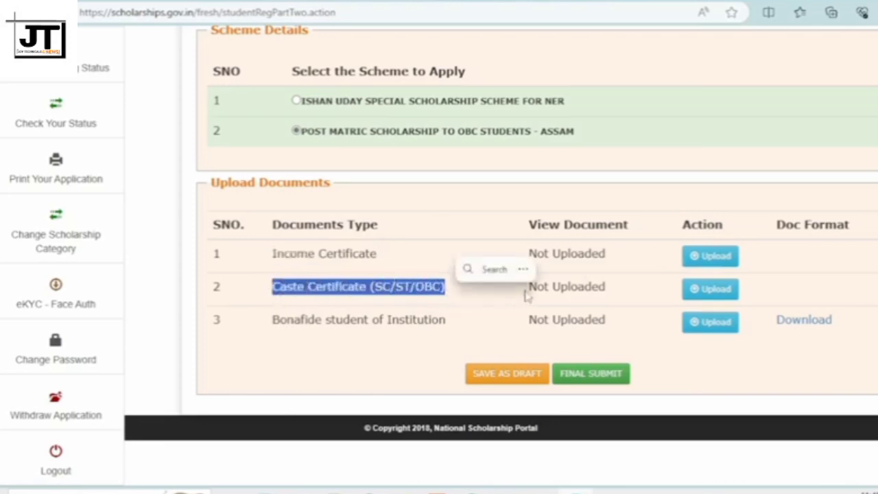
left_click_drag(273, 321, 447, 331)
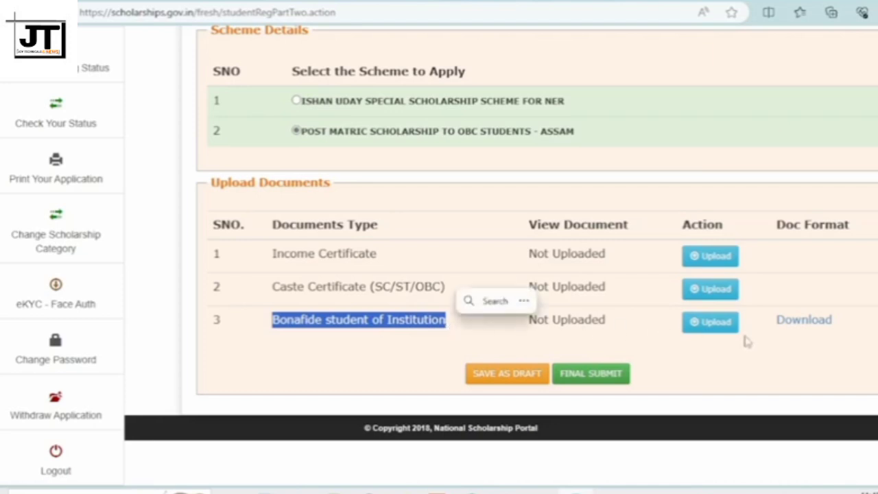
left_click_drag(778, 228, 852, 228)
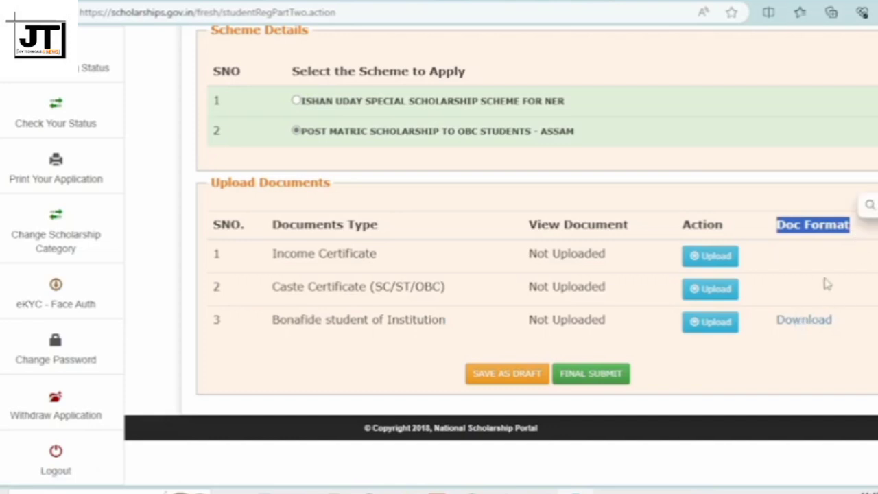
left_click(825, 284)
left_click(814, 321)
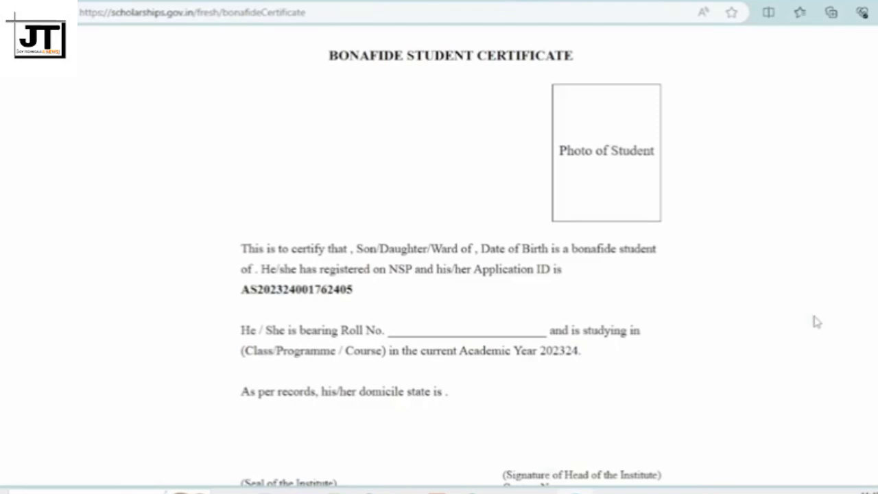
scroll(647, 269, "down", 3)
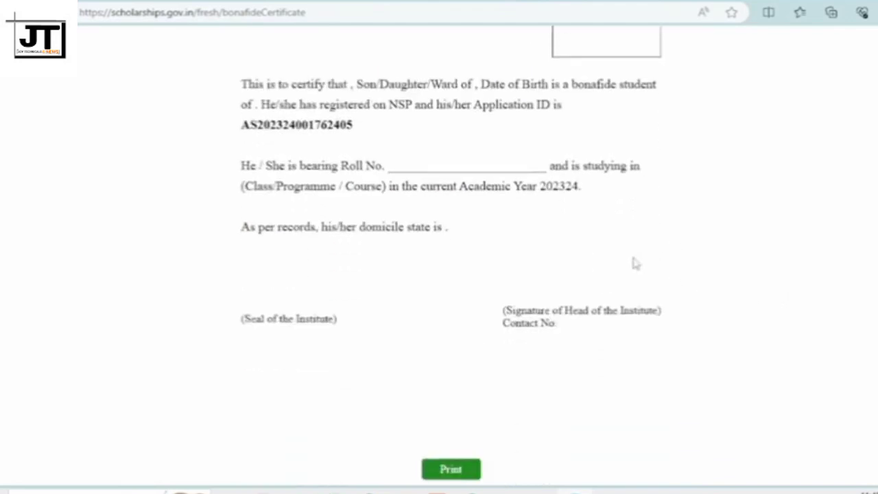
scroll(447, 318, "up", 3)
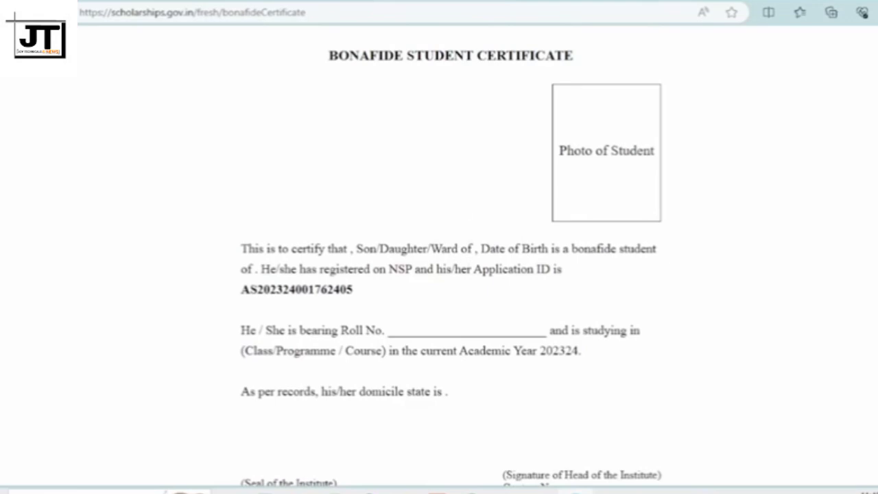
scroll(525, 298, "down", 3)
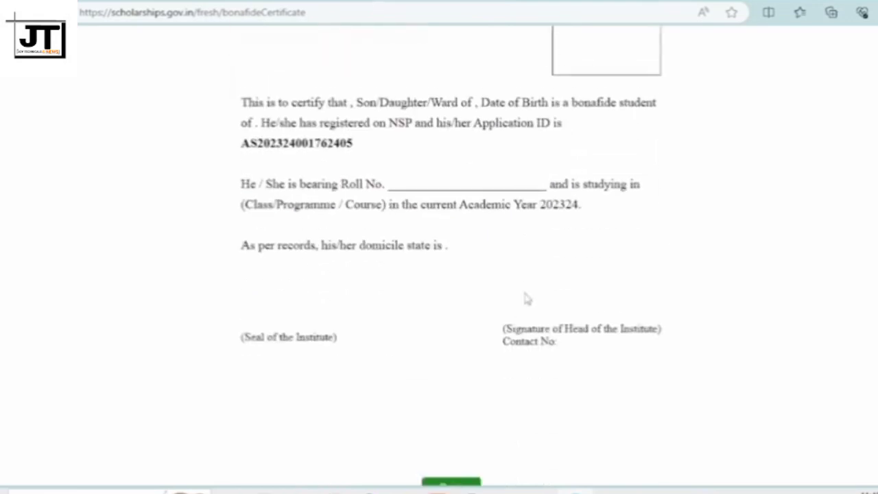
left_click_drag(398, 180, 529, 168)
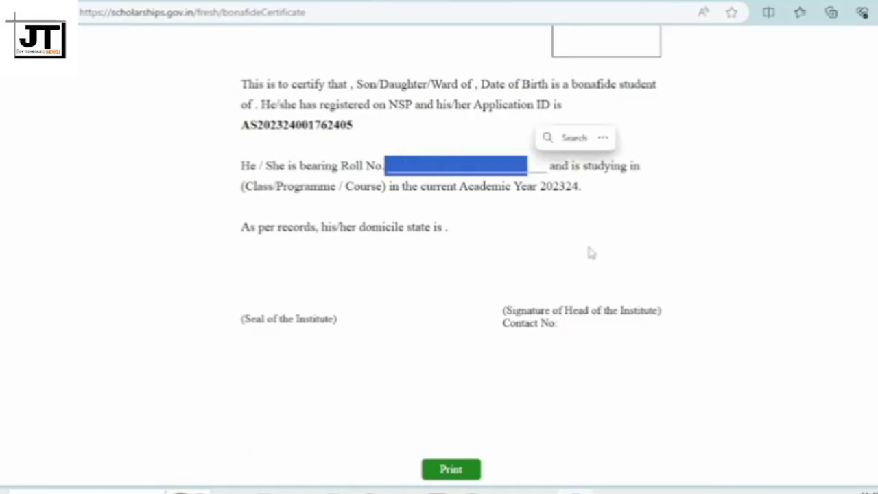
left_click(592, 254)
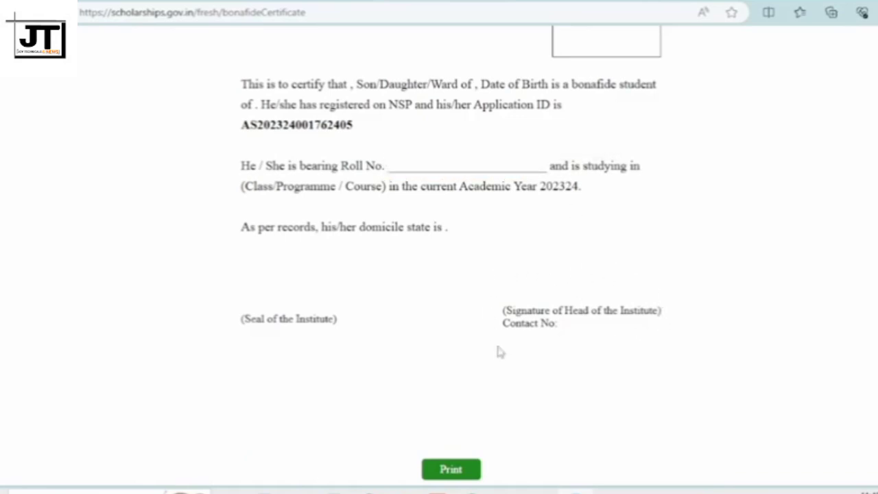
left_click(384, 2)
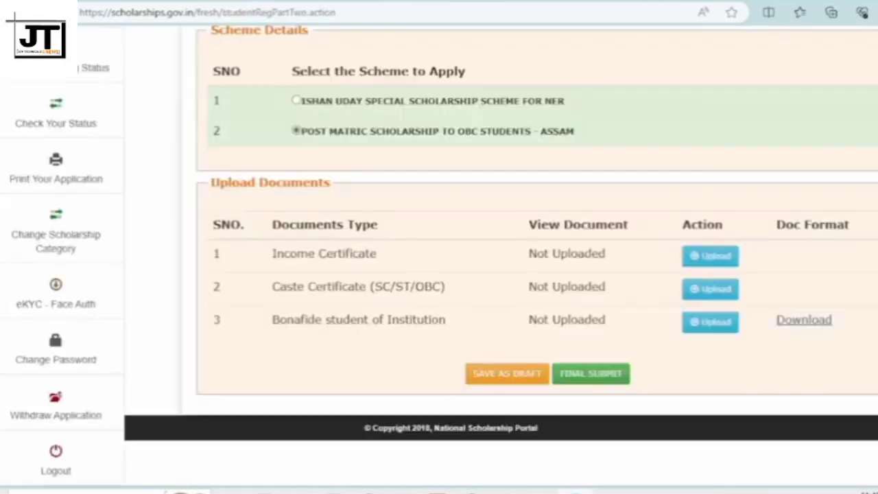